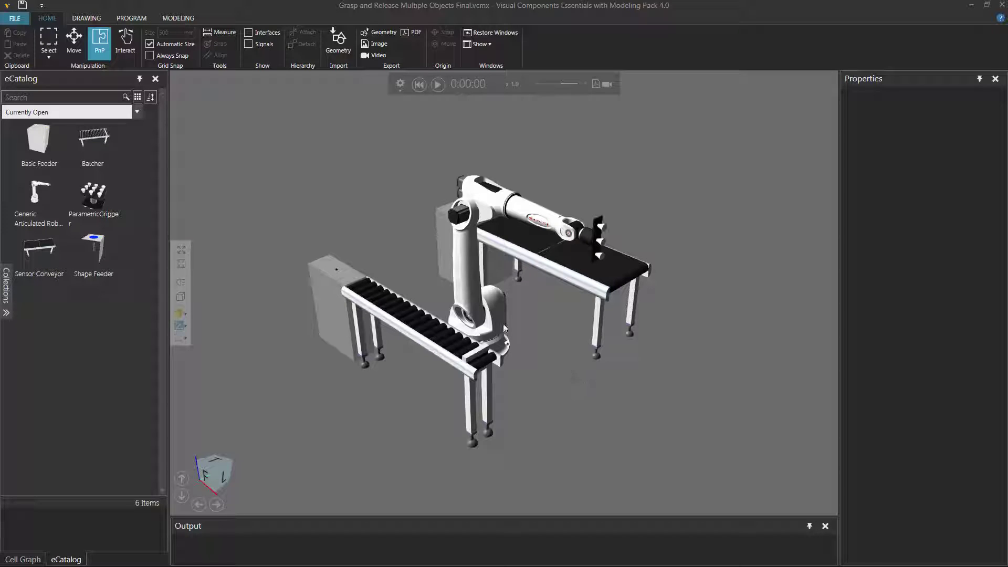
# On the blank drawing sheet, create DrawingView_Top showing the robot, conveyors and table at 1:1
pyautogui.click(85, 19)
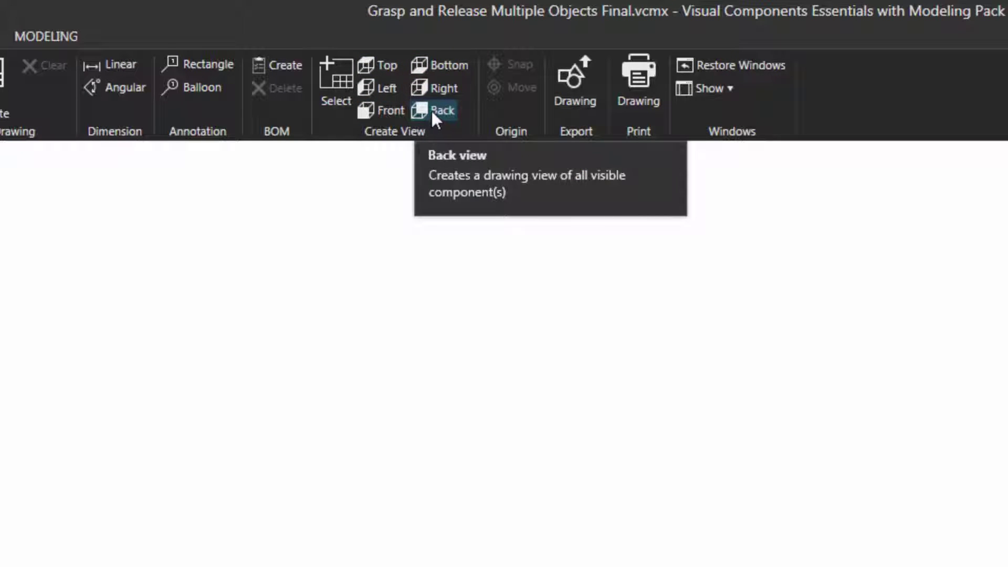
pyautogui.click(385, 67)
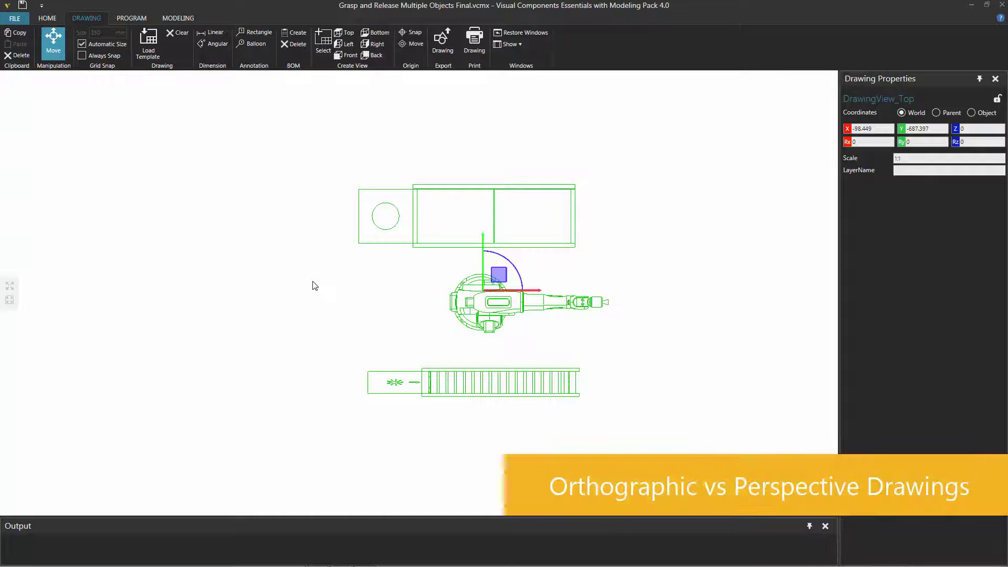
# Draw a second top view by framing the cell area from a squared-up Top orientation
pyautogui.click(322, 45)
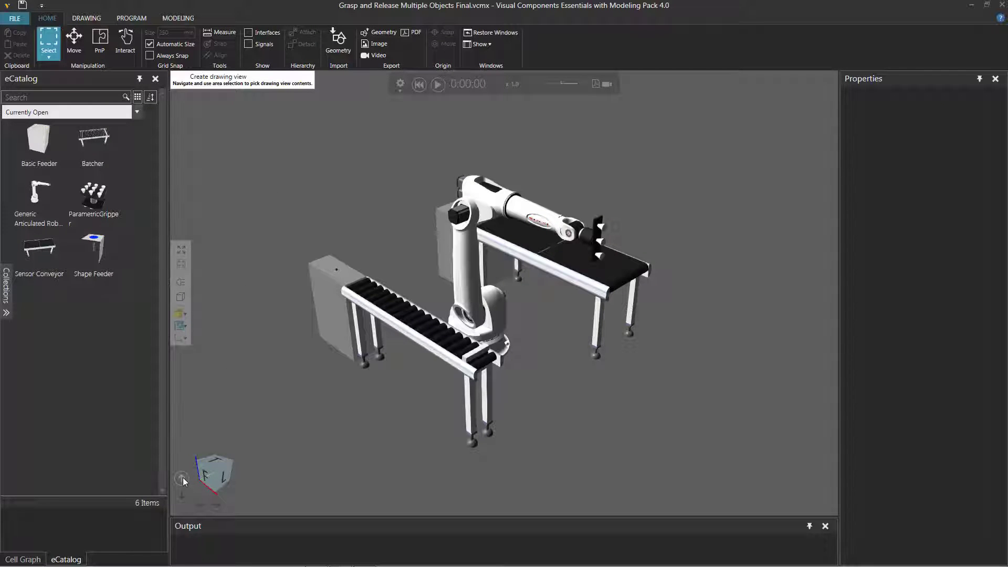
pyautogui.click(181, 496)
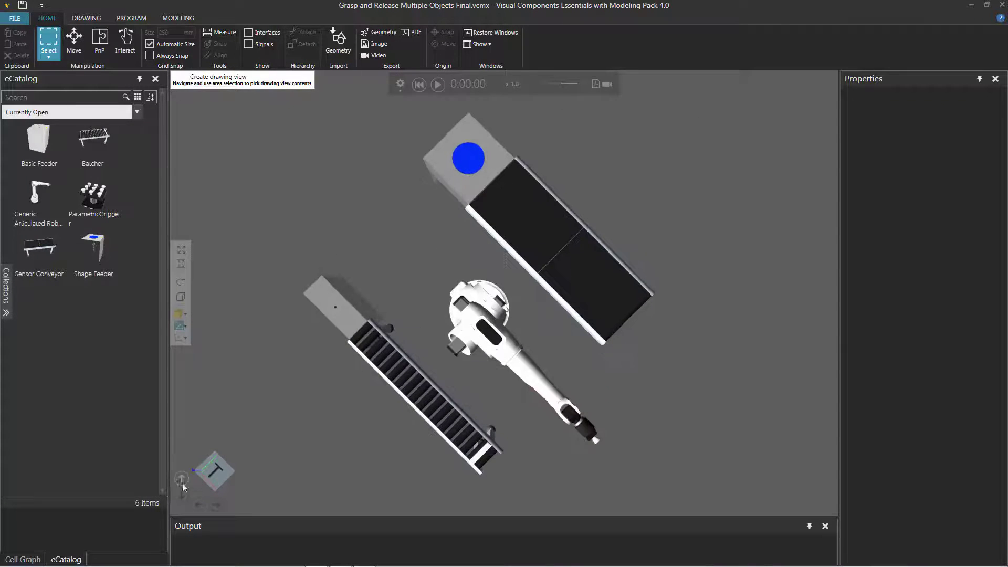
pyautogui.click(199, 505)
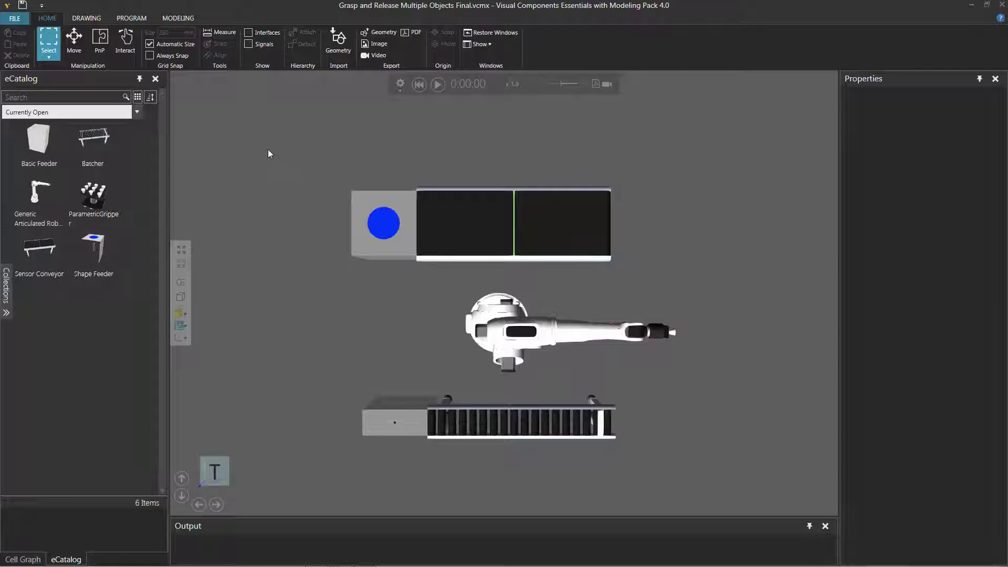
pyautogui.moveTo(268, 149); pyautogui.dragTo(717, 472)
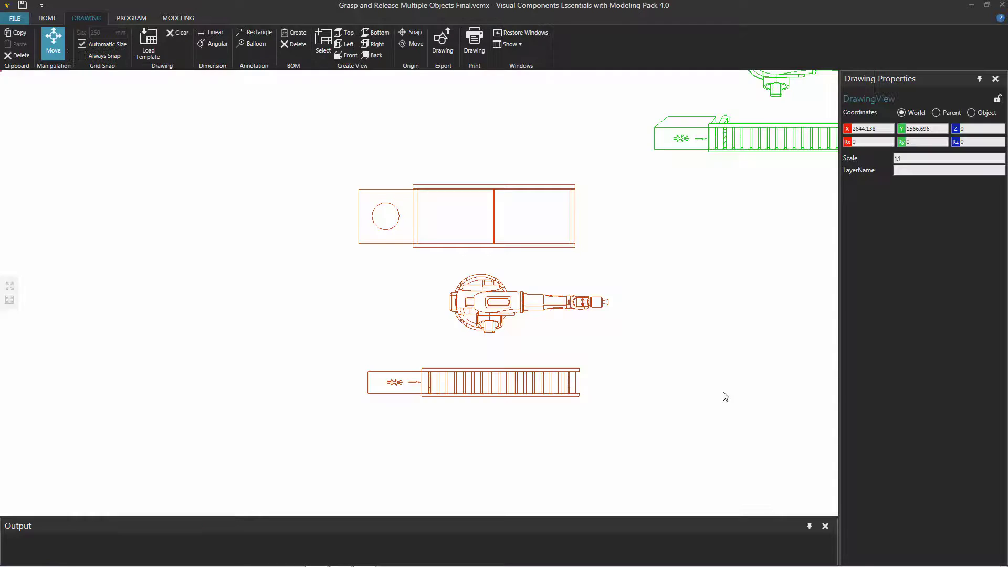
# Move the second top view beside the first, level with it, and centre both on the sheet
pyautogui.moveTo(723, 396); pyautogui.dragTo(583, 440, button='right')
pyautogui.scroll(-1, 580, 435)
pyautogui.moveTo(628, 127)
pyautogui.mouseDown()
pyautogui.moveTo(648, 227)
pyautogui.moveTo(643, 336)
pyautogui.mouseUp()
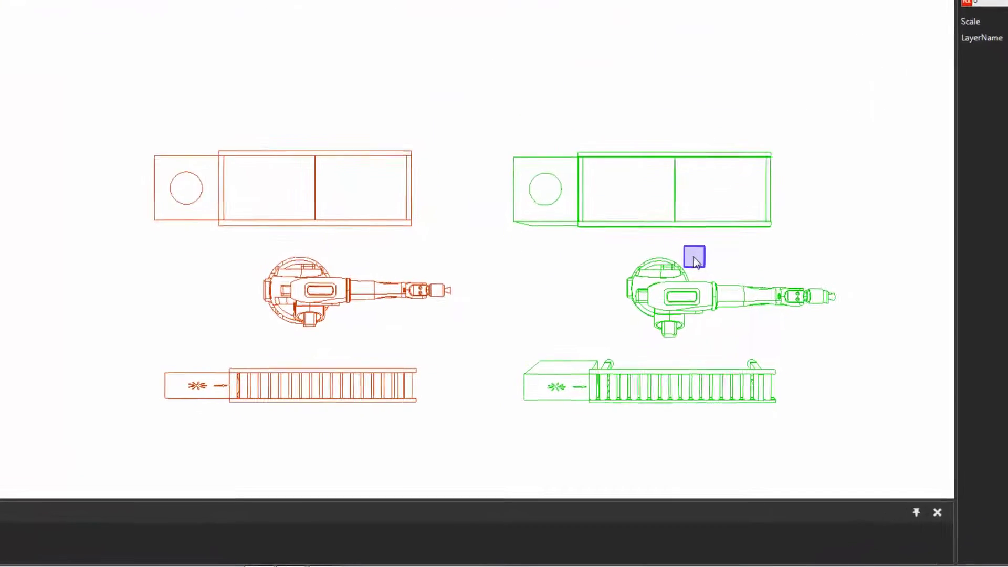
pyautogui.moveTo(719, 216); pyautogui.dragTo(720, 212)
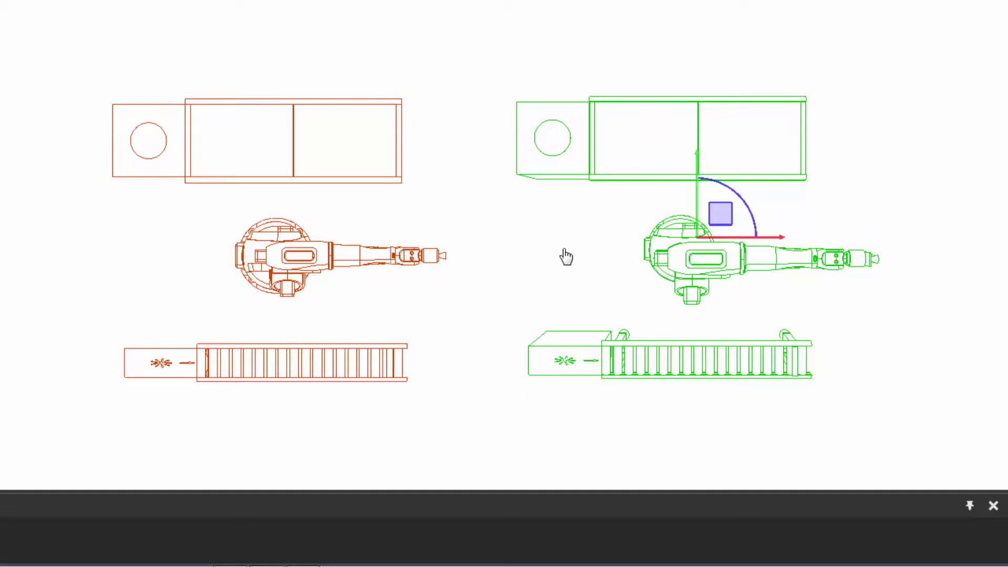
pyautogui.moveTo(574, 260); pyautogui.dragTo(349, 250)
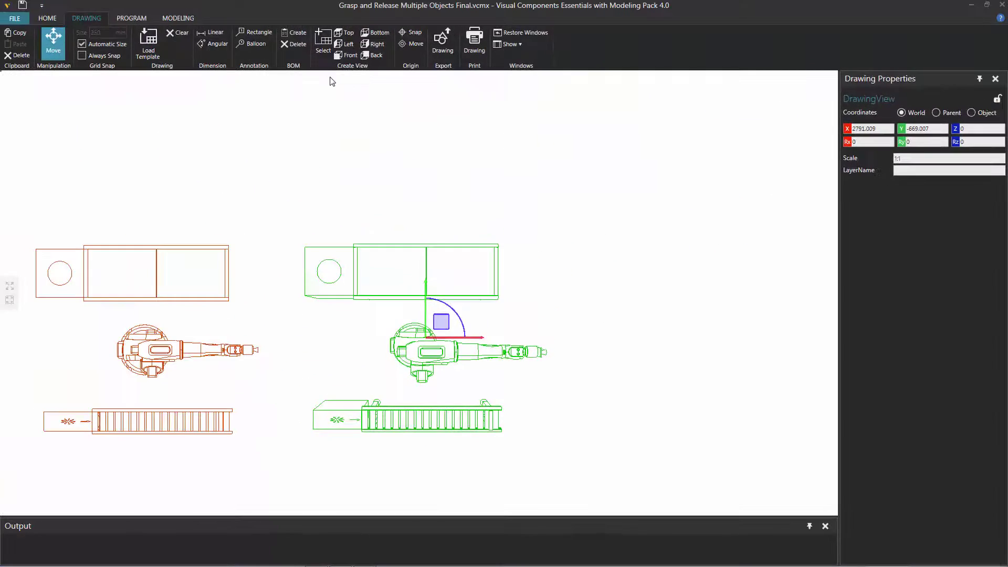
# Create DrawingView #3 of the whole cell from an orthographic, squared top-down view
pyautogui.click(323, 41)
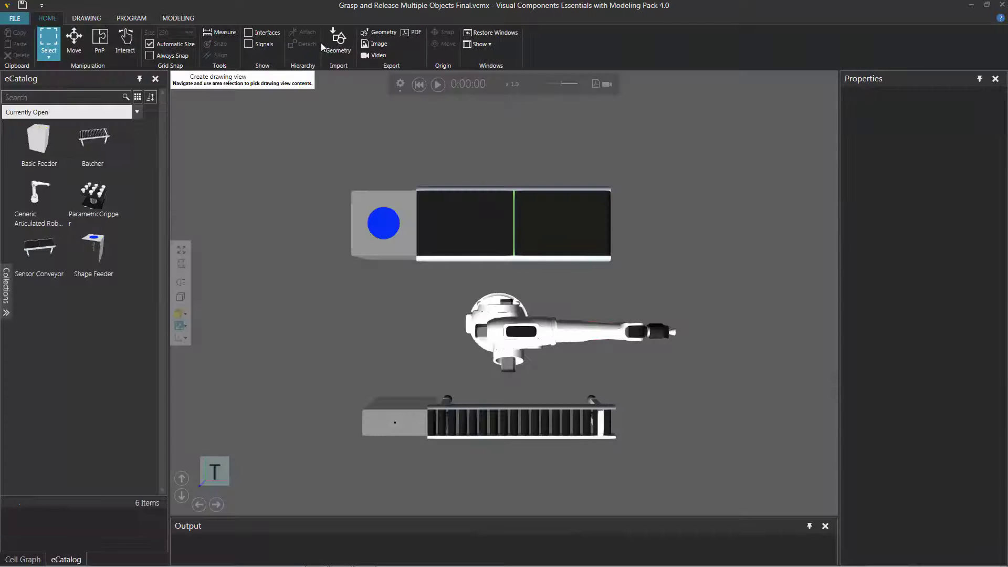
pyautogui.moveTo(300, 241); pyautogui.dragTo(348, 313, button='right')
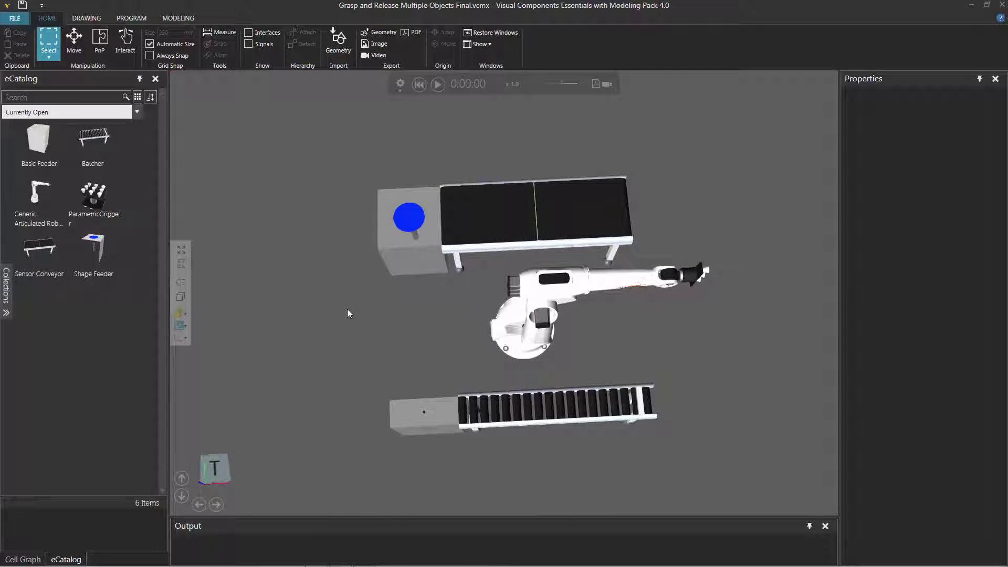
pyautogui.click(181, 298)
pyautogui.click(182, 480)
pyautogui.click(199, 505)
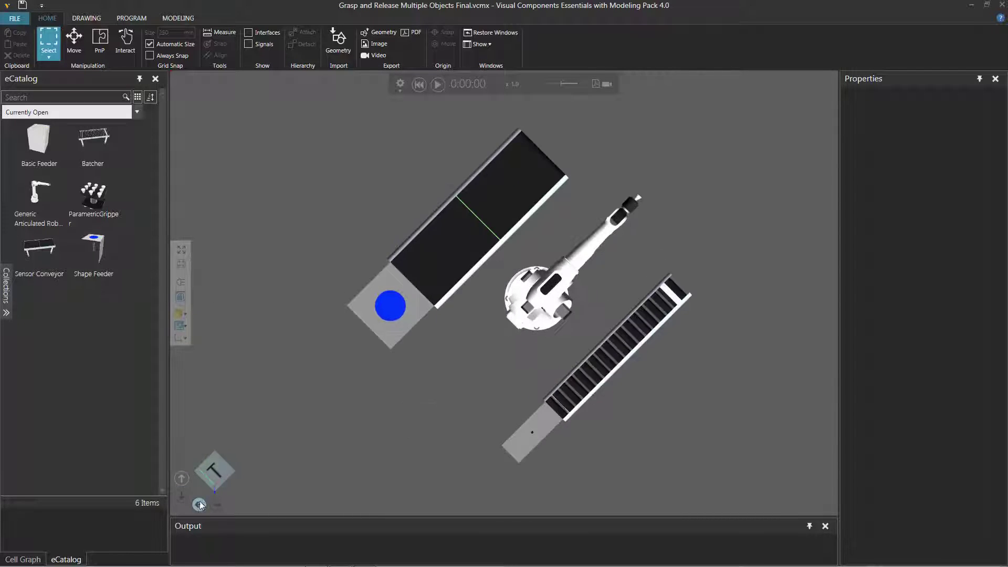
pyautogui.click(216, 505)
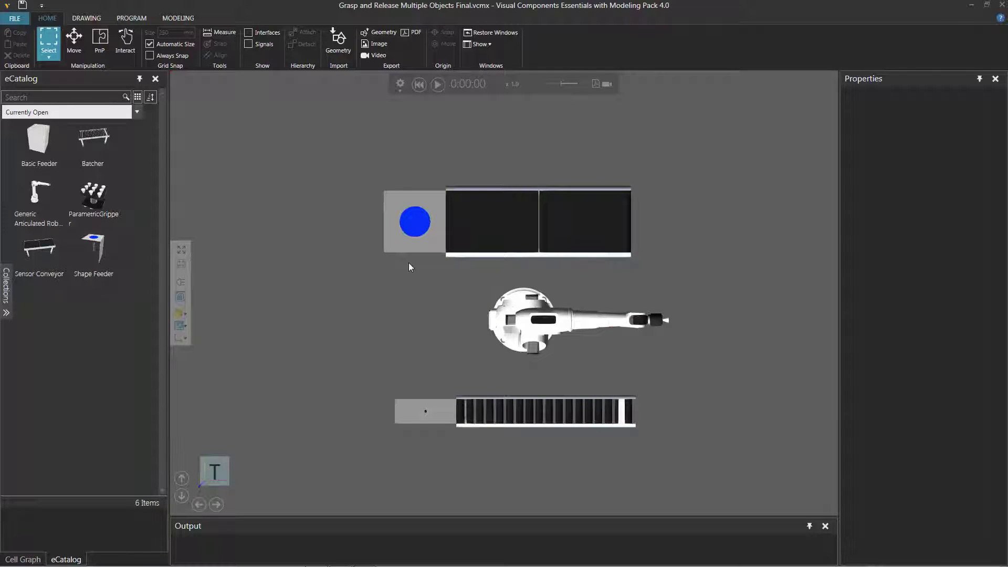
pyautogui.moveTo(330, 152)
pyautogui.mouseDown()
pyautogui.moveTo(497, 226)
pyautogui.moveTo(713, 418)
pyautogui.moveTo(732, 459)
pyautogui.mouseUp()
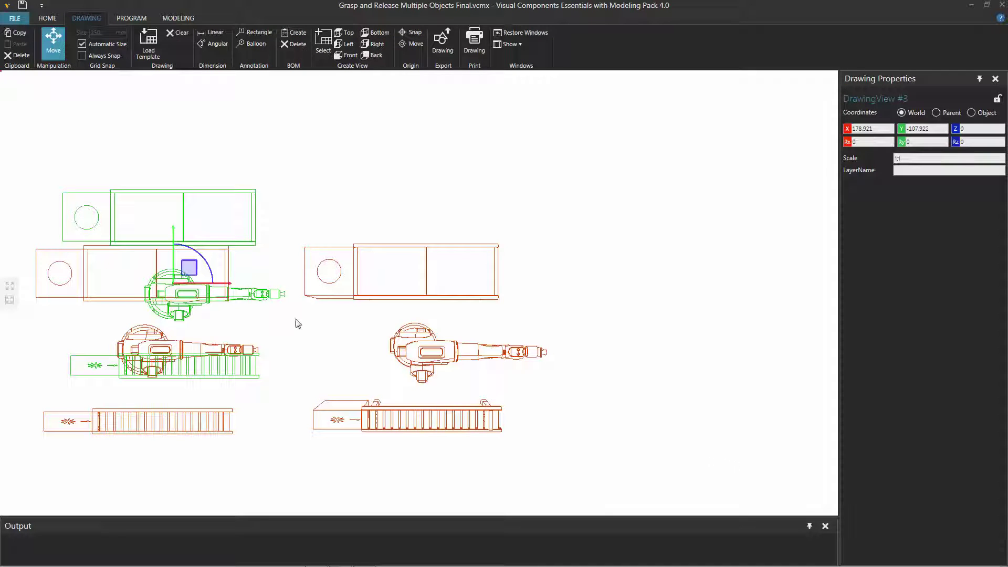
# Line up the third view on the right and add angled DrawingView #4 of the conveyor's feeder end
pyautogui.moveTo(189, 268)
pyautogui.mouseDown()
pyautogui.moveTo(520, 294)
pyautogui.moveTo(676, 325)
pyautogui.mouseUp()
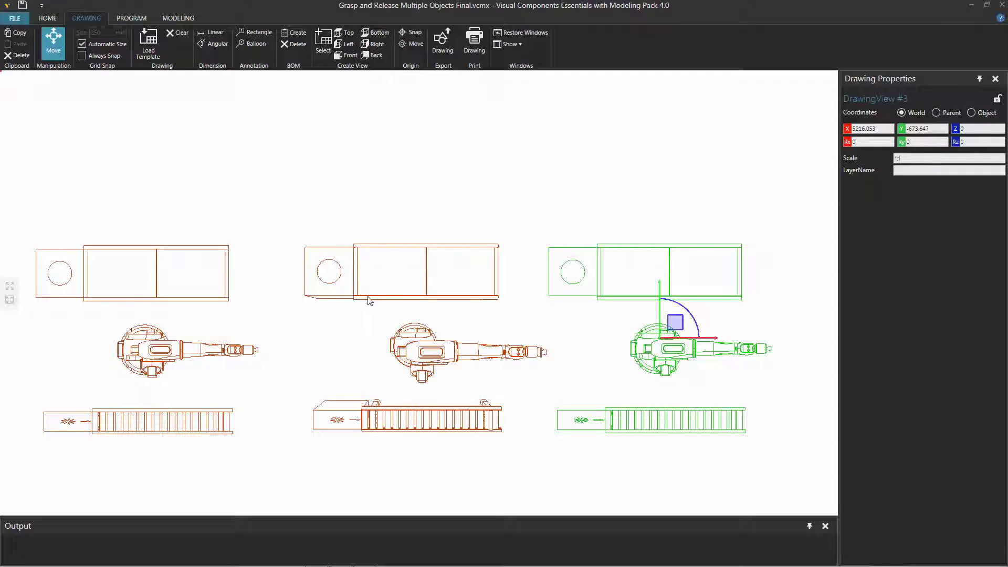
pyautogui.click(318, 50)
pyautogui.moveTo(366, 316); pyautogui.dragTo(333, 284, button='right')
pyautogui.moveTo(292, 275)
pyautogui.mouseDown()
pyautogui.moveTo(391, 357)
pyautogui.moveTo(432, 409)
pyautogui.mouseUp()
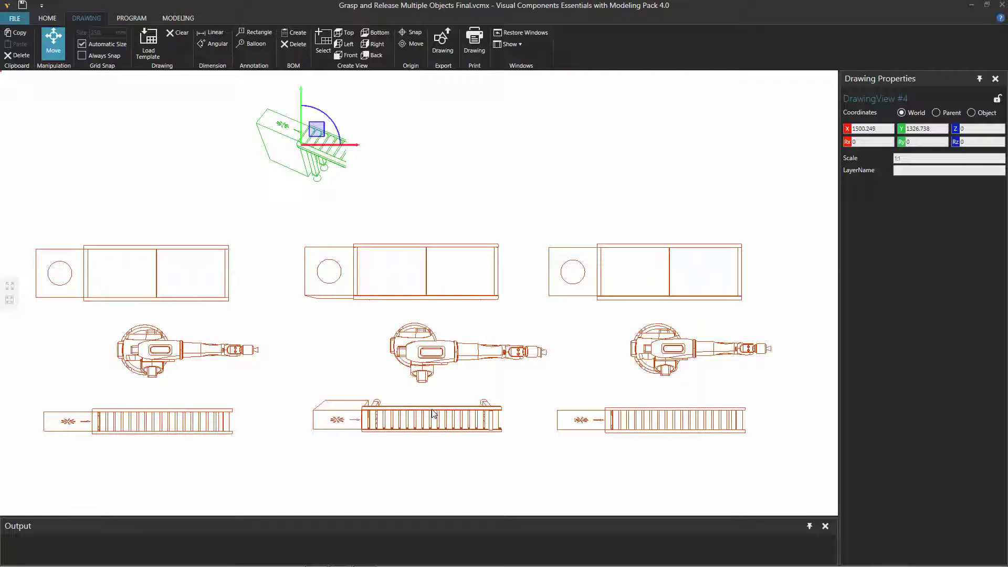
# Move the angled conveyor view above the middle column and set its scale to 1:15
pyautogui.moveTo(325, 134)
pyautogui.mouseDown()
pyautogui.moveTo(410, 156)
pyautogui.moveTo(421, 148)
pyautogui.mouseUp()
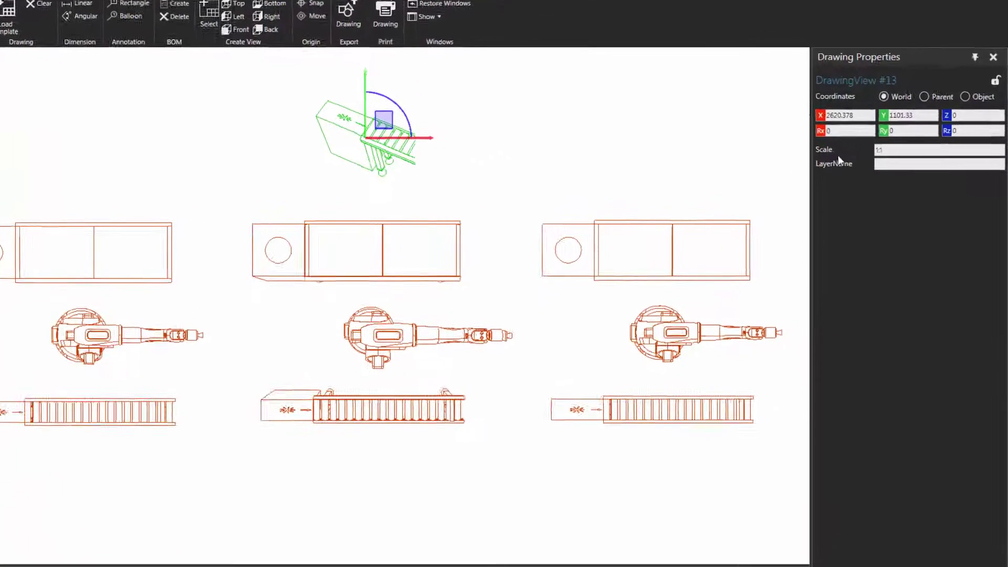
pyautogui.click(888, 149)
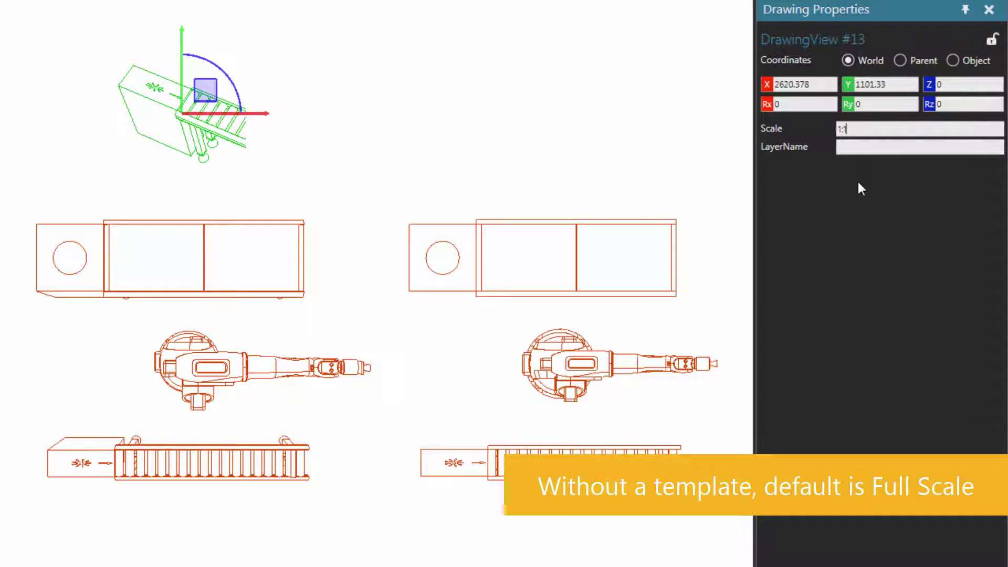
pyautogui.write('5')
pyautogui.press('Return')
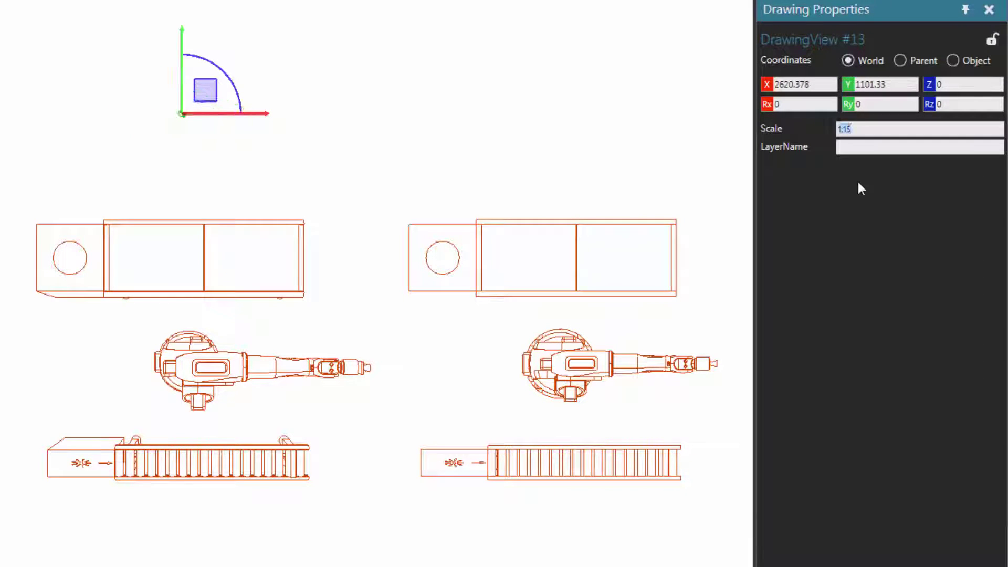
# Change the angled view's scale to 1:2, then back to 1:1
pyautogui.press('End')
pyautogui.press('BackSpace')
pyautogui.press('BackSpace')
pyautogui.write('2')
pyautogui.press('Return')
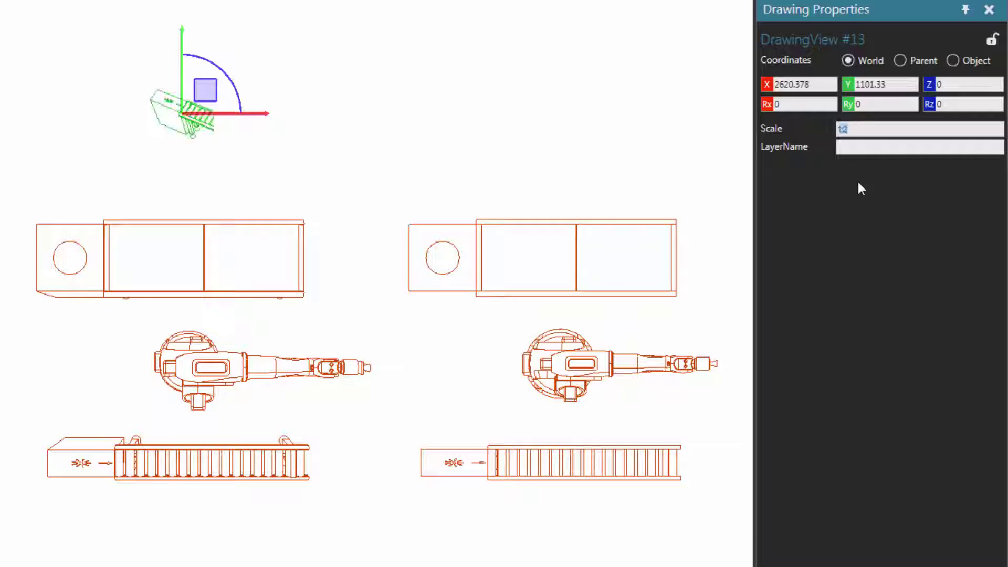
pyautogui.press('End')
pyautogui.press('BackSpace')
pyautogui.write('1')
pyautogui.press('Return')
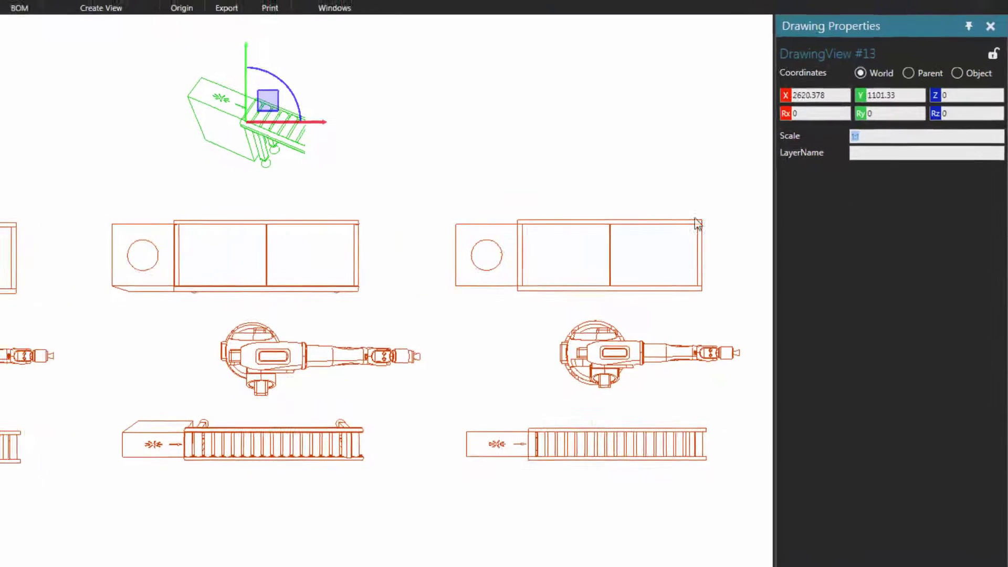
# Select the views in the left, middle and right columns and set their scale to 1:15
pyautogui.keyDown('ctrl'); pyautogui.click(237, 321); pyautogui.keyUp('ctrl')
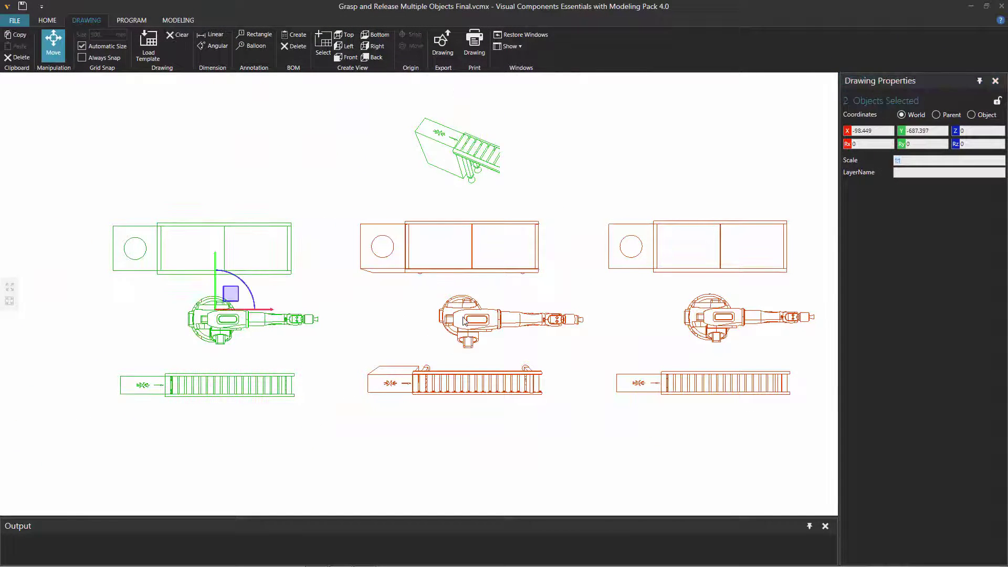
pyautogui.keyDown('ctrl'); pyautogui.click(465, 321); pyautogui.keyUp('ctrl')
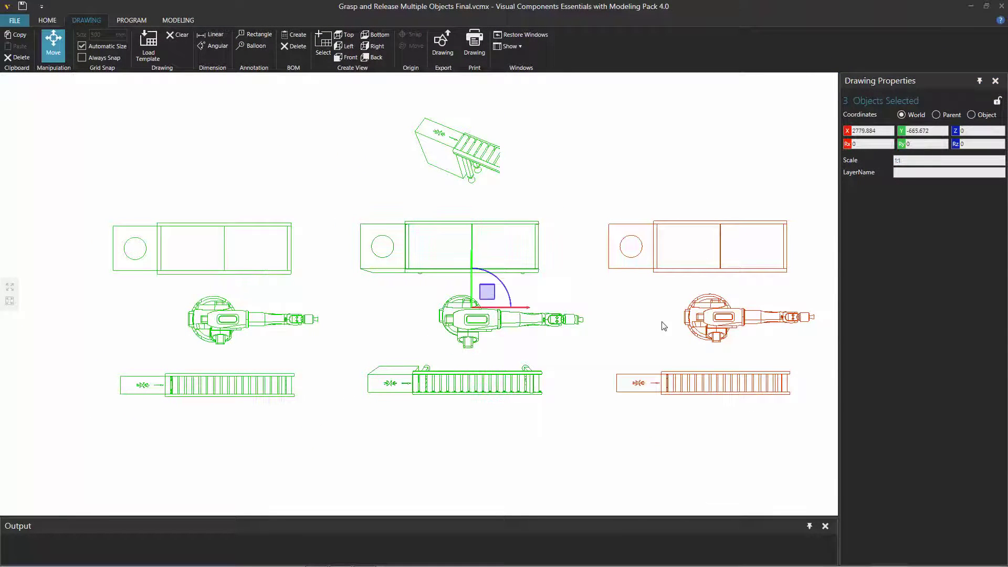
pyautogui.keyDown('ctrl'); pyautogui.click(714, 324); pyautogui.keyUp('ctrl')
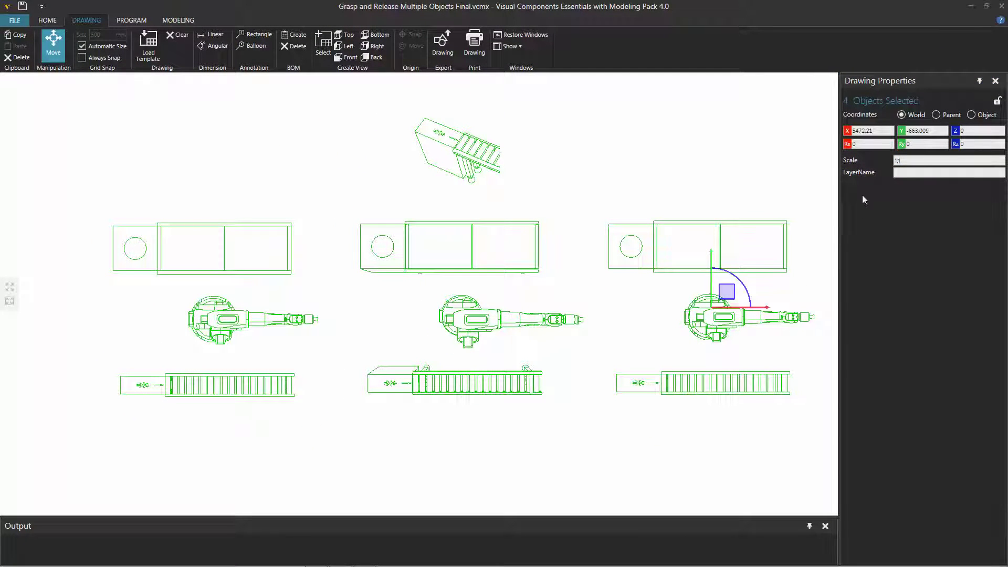
pyautogui.click(897, 162)
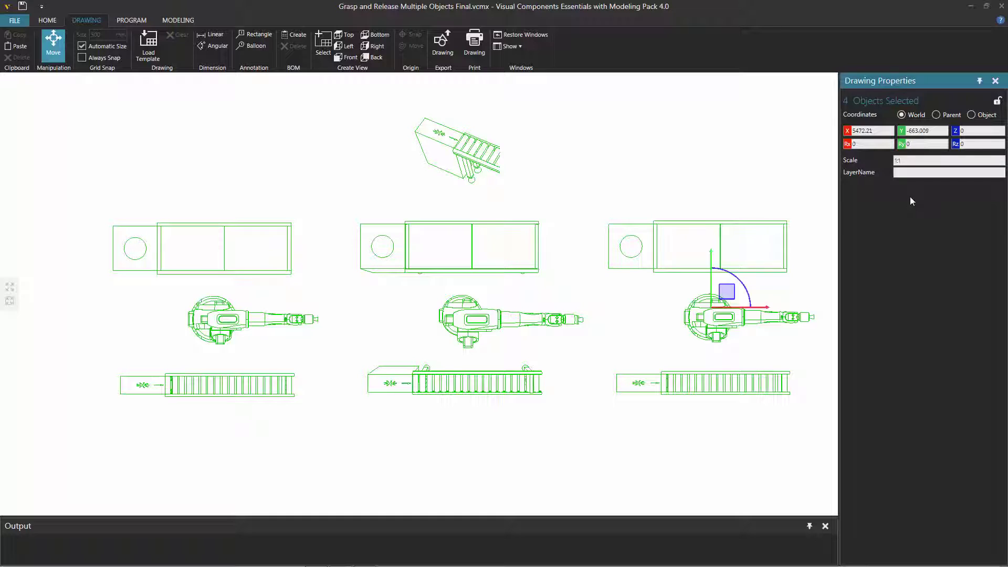
pyautogui.write('5')
pyautogui.press('Return')
# Restore the selected views to 1:1 and delete all four drawing views
pyautogui.write('1:1')
pyautogui.press('Return')
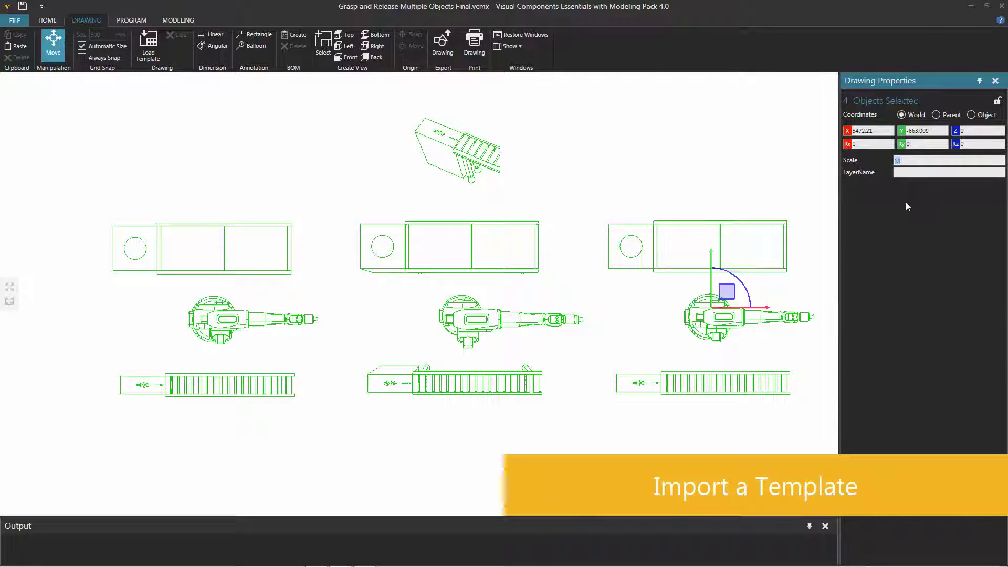
pyautogui.click(729, 297)
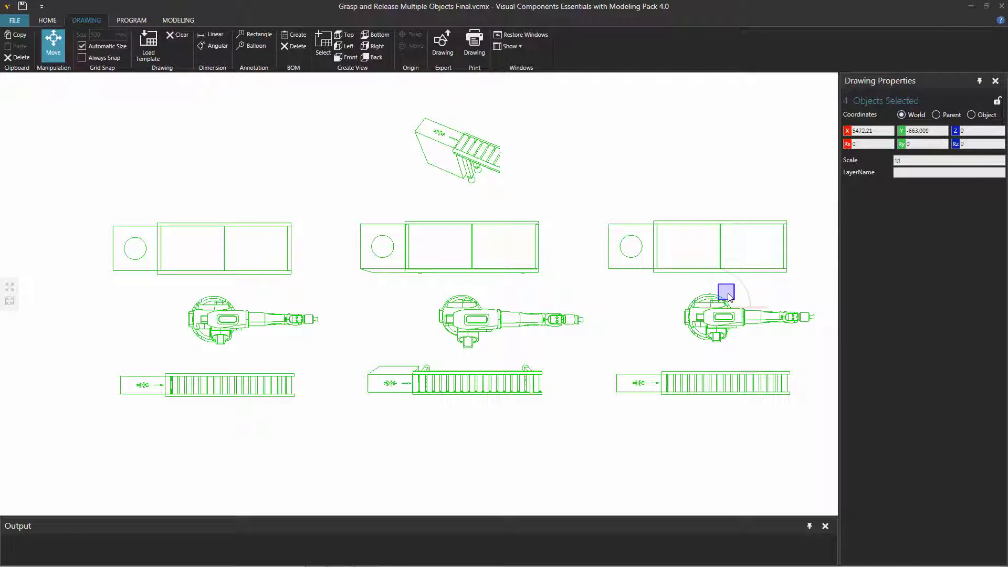
pyautogui.press('Delete')
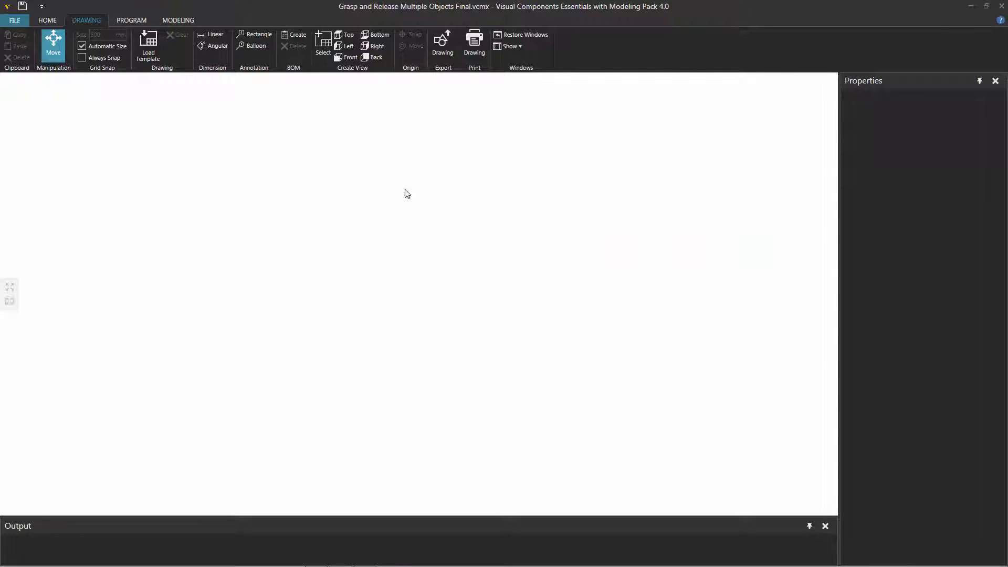
# Import Drawing Template A4 through the Template Import panel
pyautogui.click(150, 43)
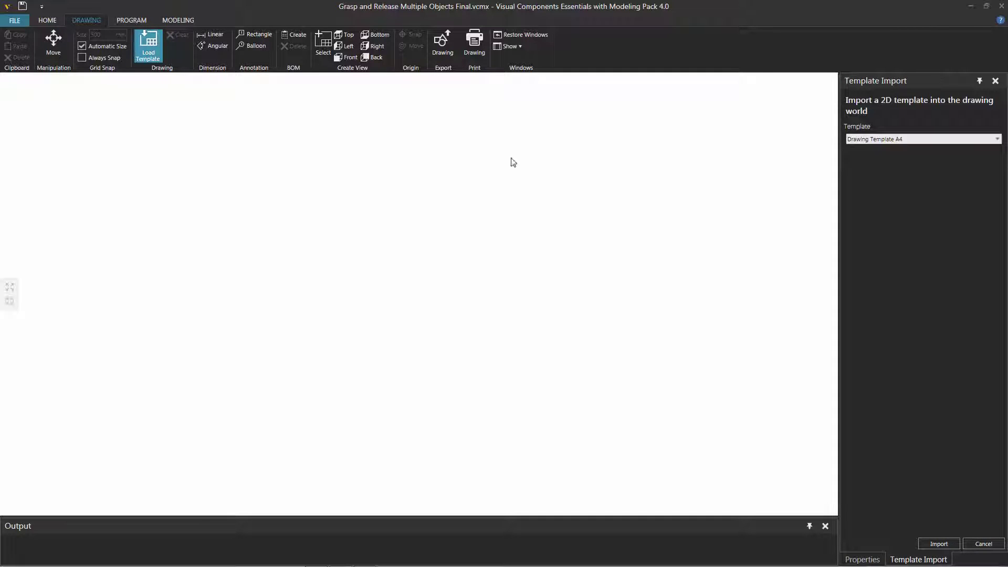
pyautogui.click(849, 137)
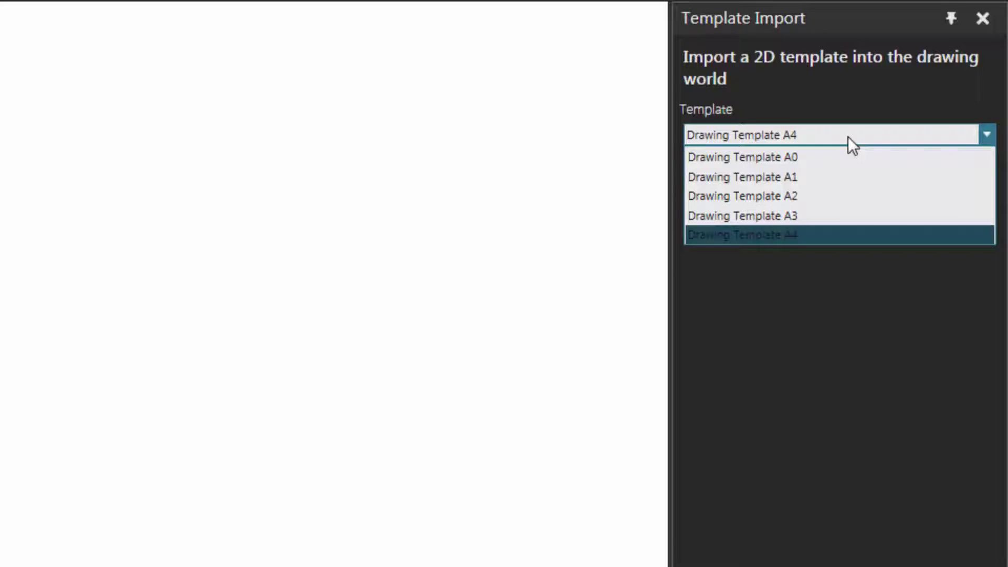
pyautogui.click(823, 240)
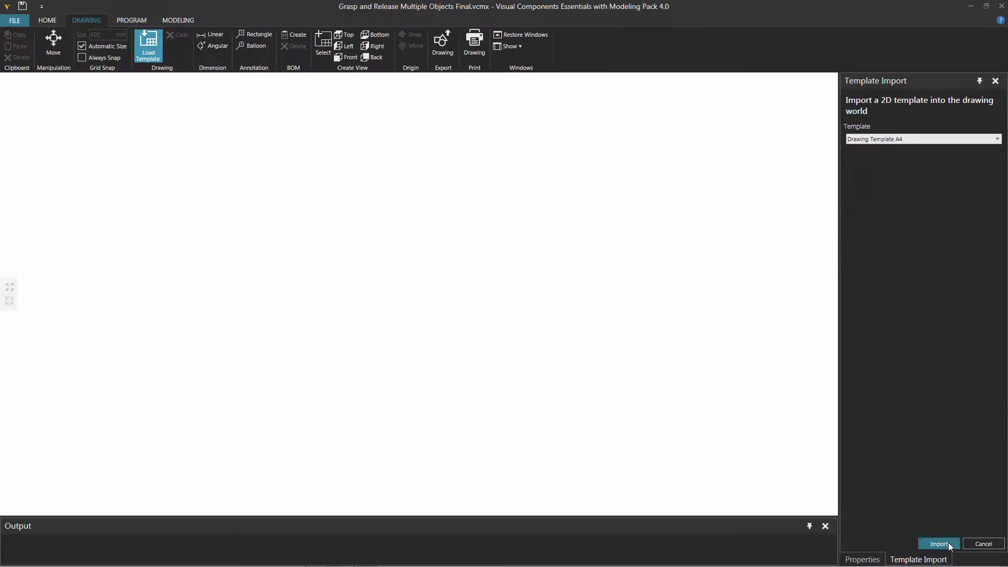
pyautogui.click(939, 544)
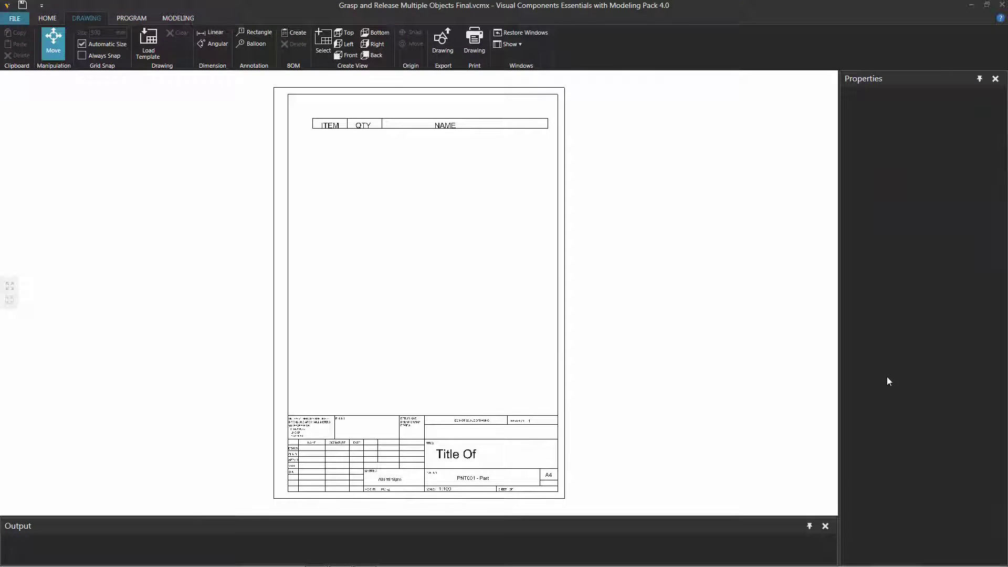
# Set the A4 template's Scale property to 1:15 and create a Top view of the whole cell
pyautogui.click(566, 333)
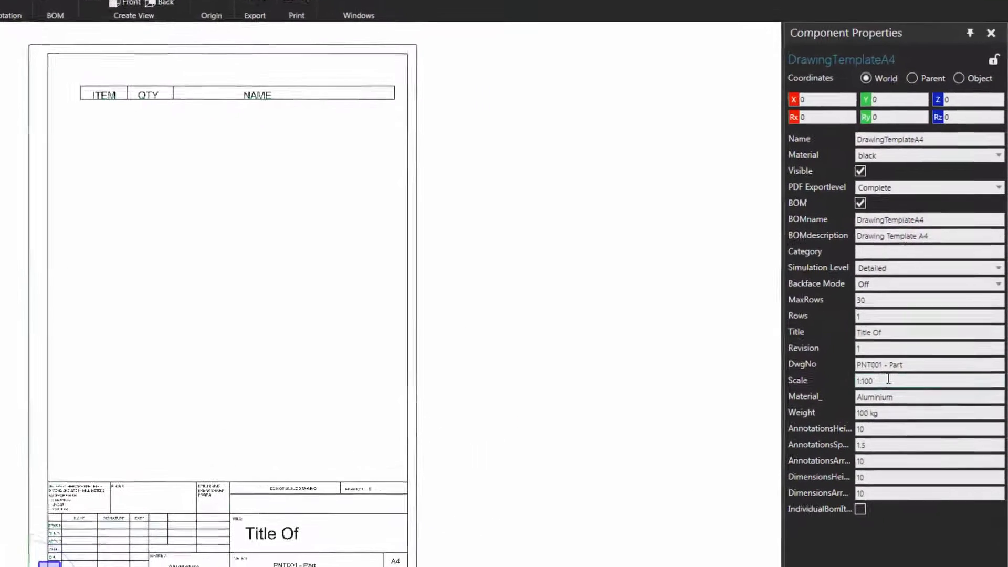
pyautogui.click(889, 379)
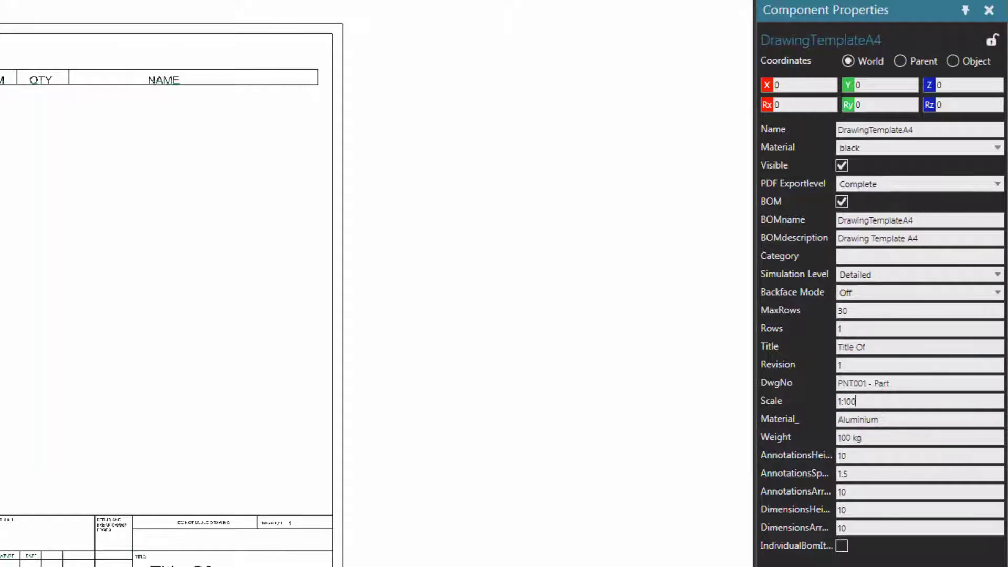
pyautogui.press('BackSpace')
pyautogui.press('BackSpace')
pyautogui.press('BackSpace')
pyautogui.write('5')
pyautogui.hotkey('shift', 'Left')
pyautogui.hotkey('shift', 'Left')
pyautogui.hotkey('shift', 'Left')
pyautogui.press('End')
pyautogui.press('Left')
pyautogui.write('1')
pyautogui.hotkey('shift', 'Home')
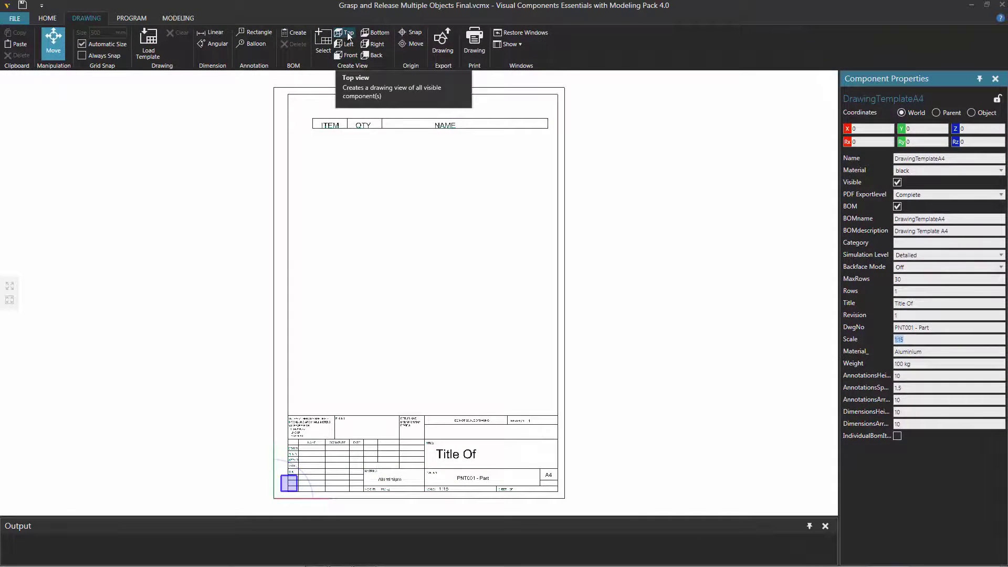
pyautogui.click(349, 33)
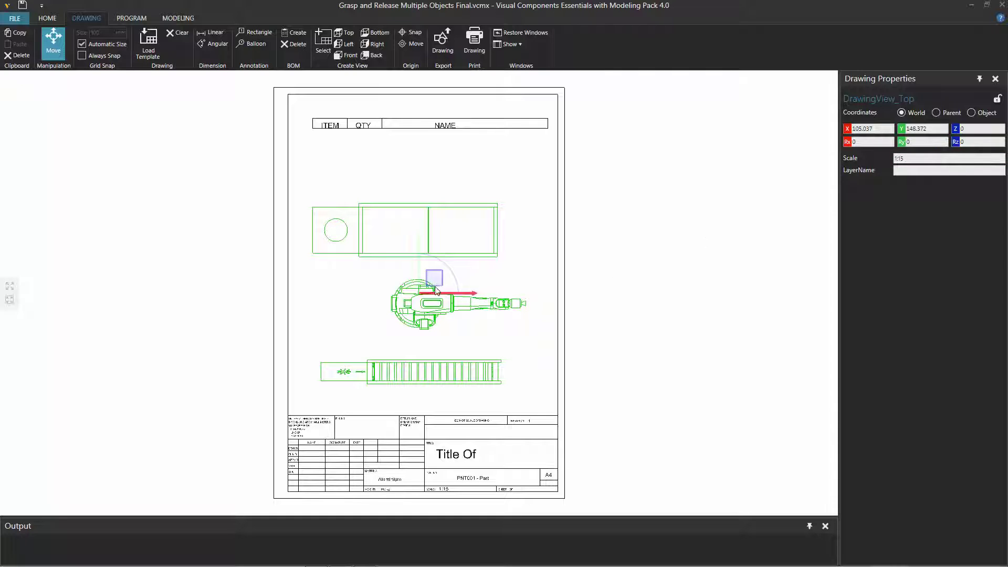
# Delete the top view, change the template scale to 1:25, and create a new Top view
pyautogui.press('Delete')
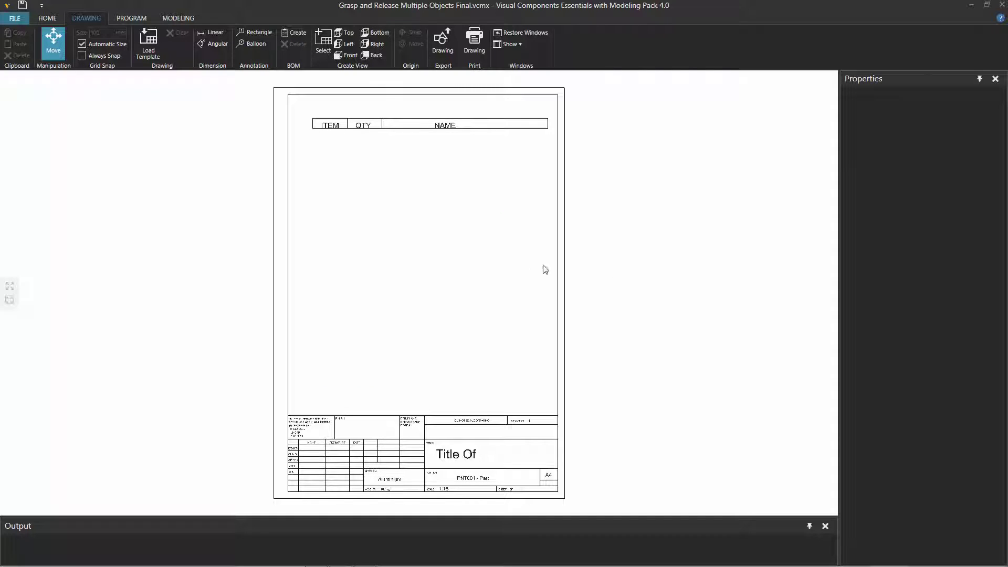
pyautogui.click(560, 260)
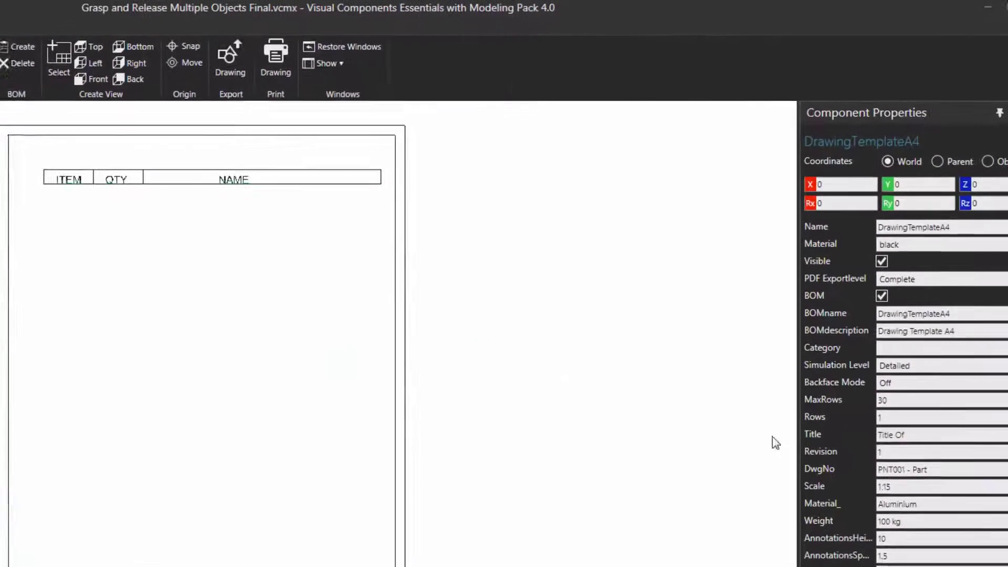
pyautogui.click(899, 481)
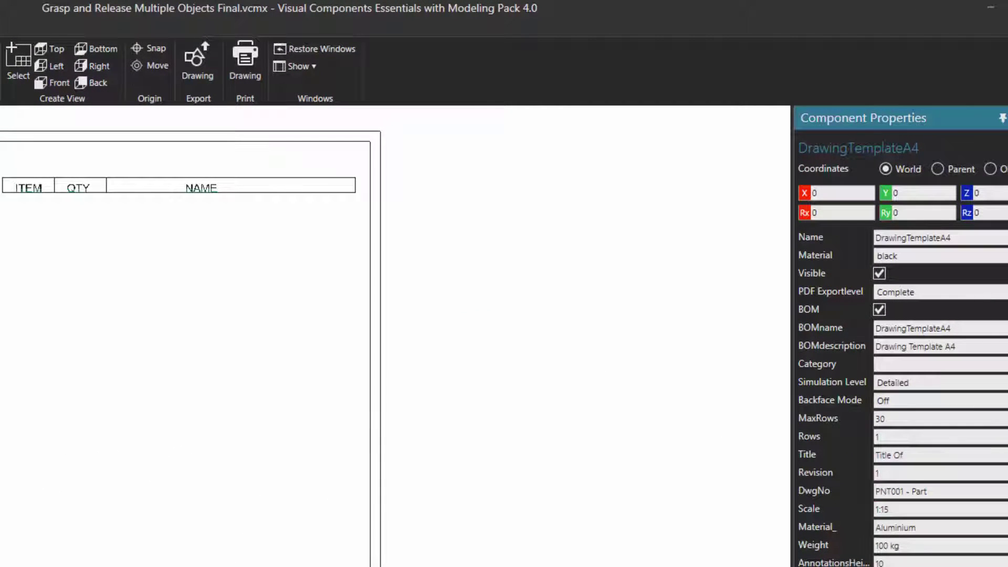
pyautogui.press('BackSpace')
pyautogui.press('BackSpace')
pyautogui.press('BackSpace')
pyautogui.write(':25')
pyautogui.press('Return')
pyautogui.click(50, 49)
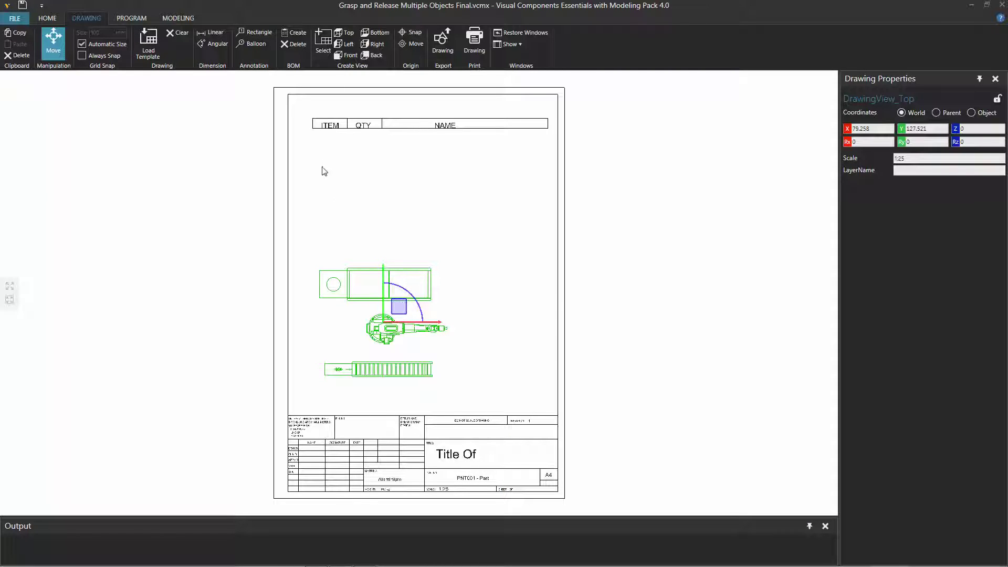
# Generate a three-item BOM with balloons 1–3 on the drawing, then return to the HOME 3D cell
pyautogui.click(293, 32)
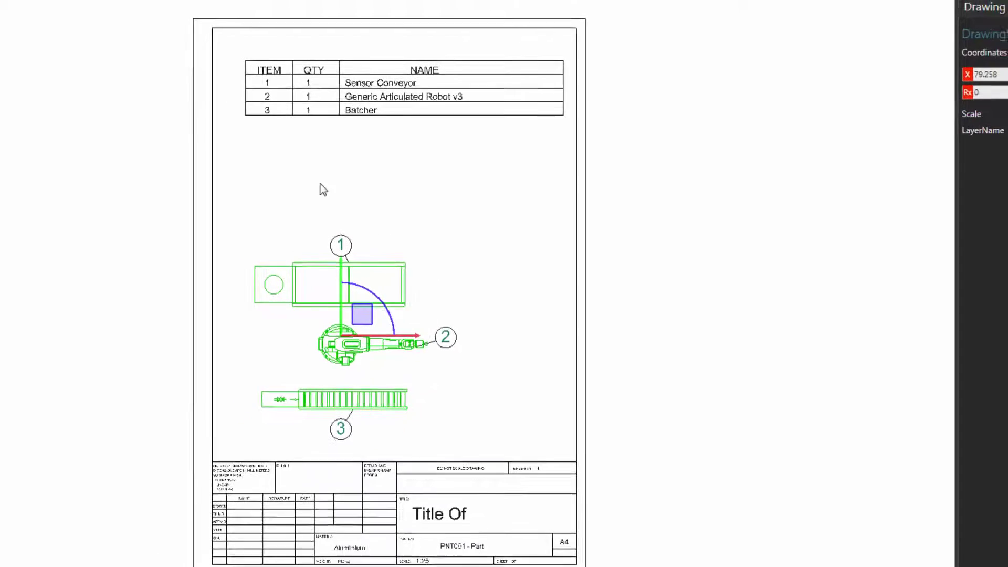
pyautogui.click(50, 18)
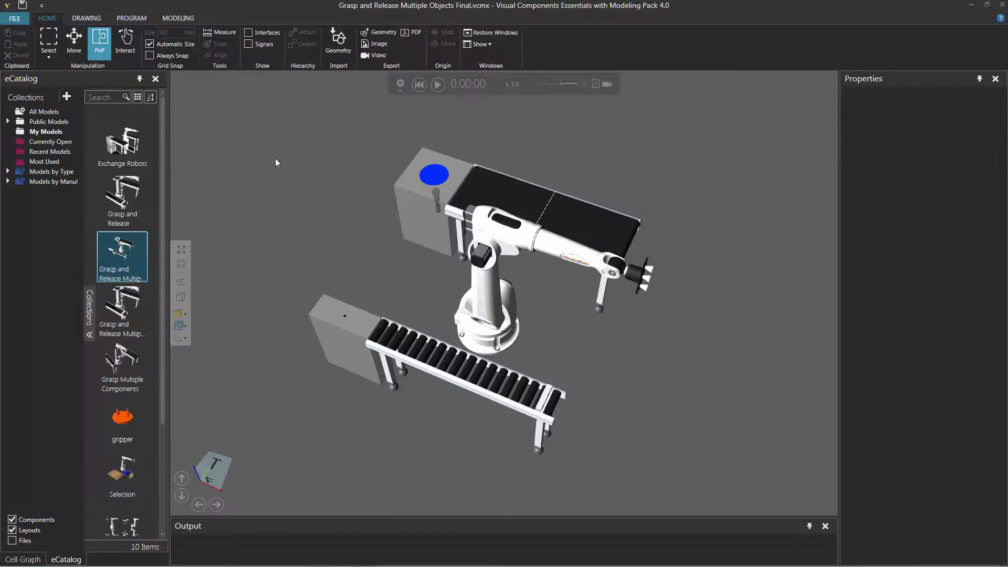
# Select all six cell components with Ctrl+A, enable BOM on them, and return to the drawing
pyautogui.click(486, 301)
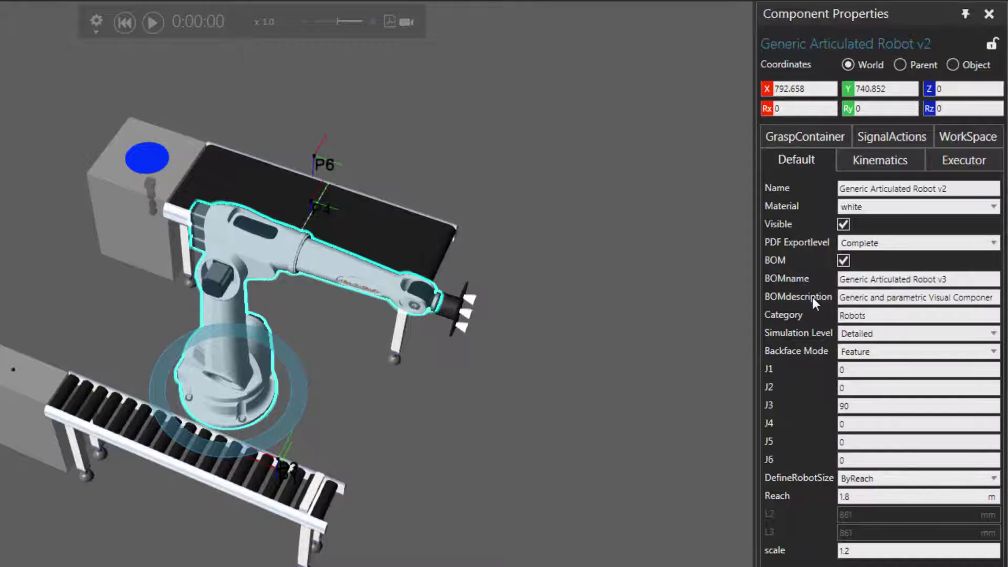
pyautogui.click(2, 195)
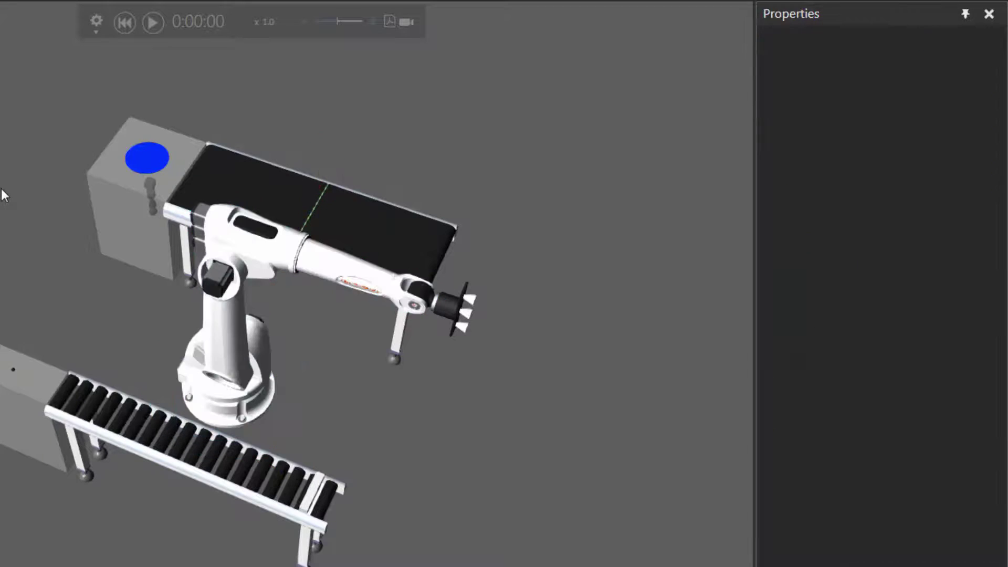
pyautogui.hotkey('ctrl', 'a')
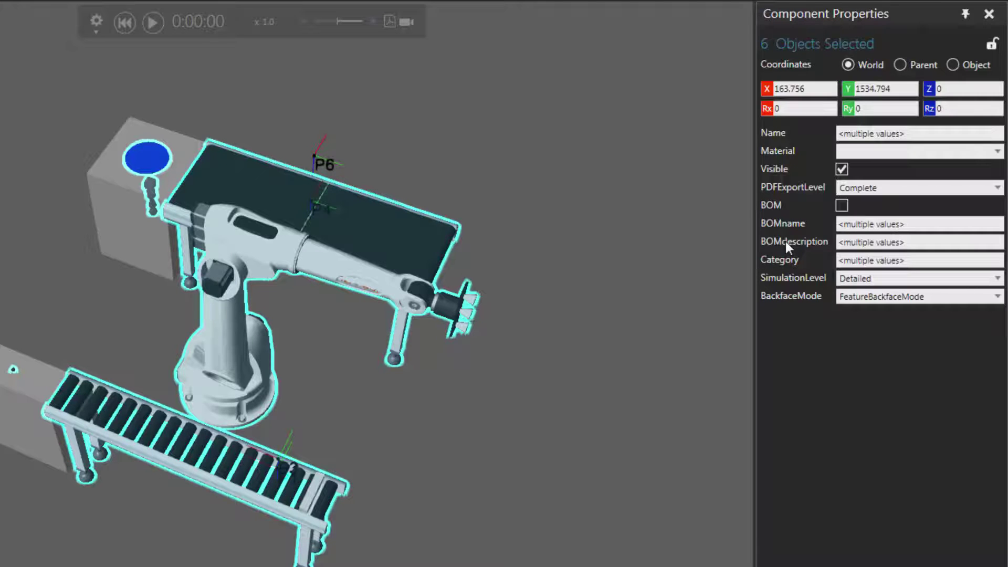
pyautogui.click(843, 206)
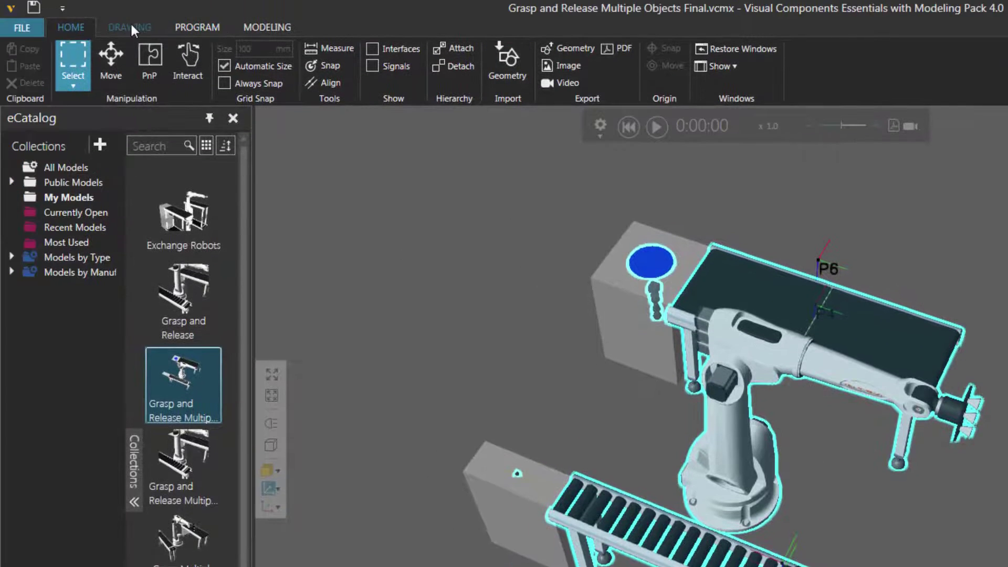
pyautogui.click(139, 28)
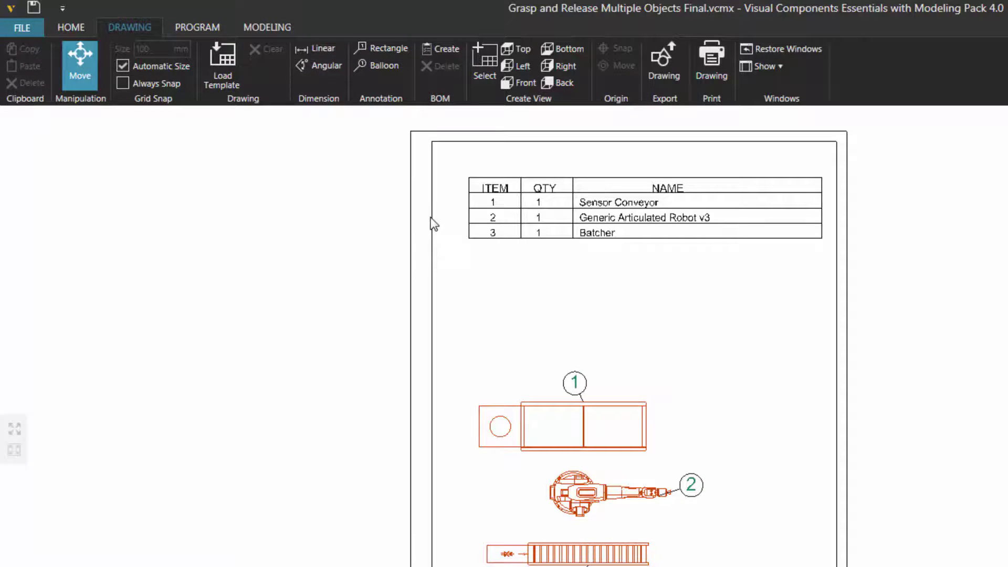
# Recreate the BOM with six items and balloons 1–6, then move the top view up and right
pyautogui.click(440, 48)
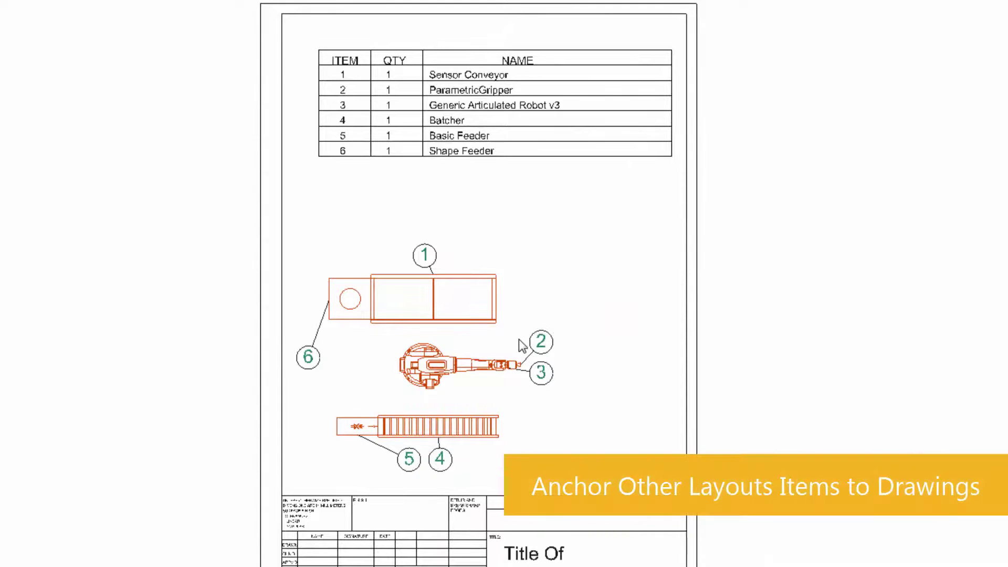
pyautogui.click(502, 360)
pyautogui.moveTo(450, 335)
pyautogui.mouseDown()
pyautogui.moveTo(531, 329)
pyautogui.moveTo(467, 329)
pyautogui.moveTo(573, 340)
pyautogui.moveTo(469, 337)
pyautogui.mouseUp()
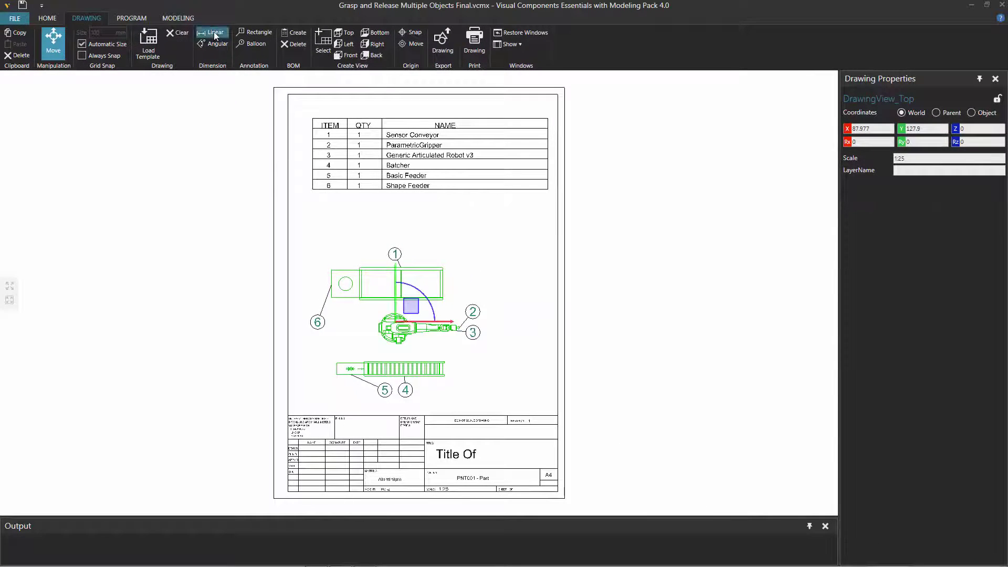
# Add a 2000.0 mm linear dimension across the upper component, placing the label above the view
pyautogui.click(213, 32)
pyautogui.click(359, 269)
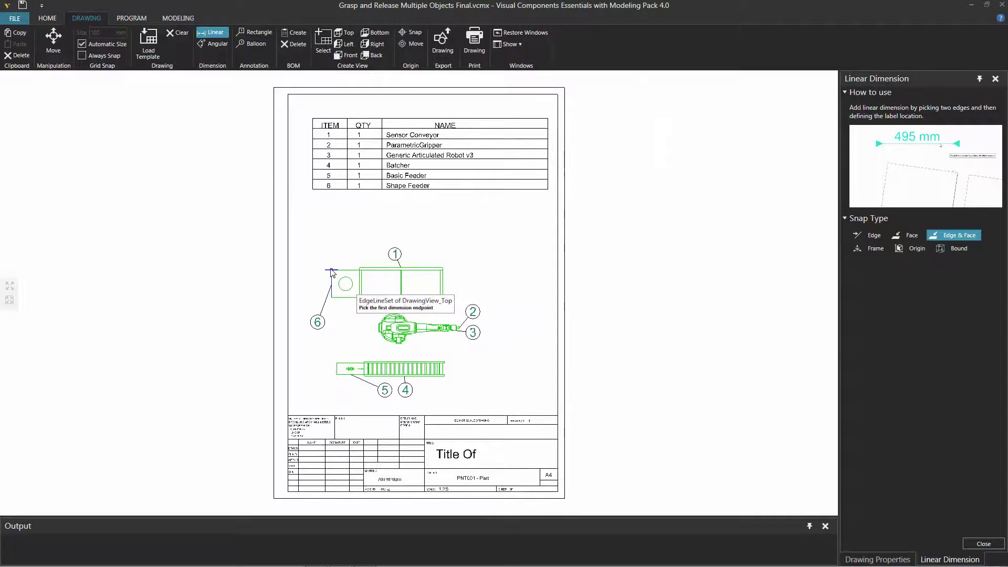
pyautogui.click(443, 274)
pyautogui.click(444, 249)
# Exit the dimension tool and shift the top view right, centred under the parts list
pyautogui.press('Escape')
pyautogui.click(412, 318)
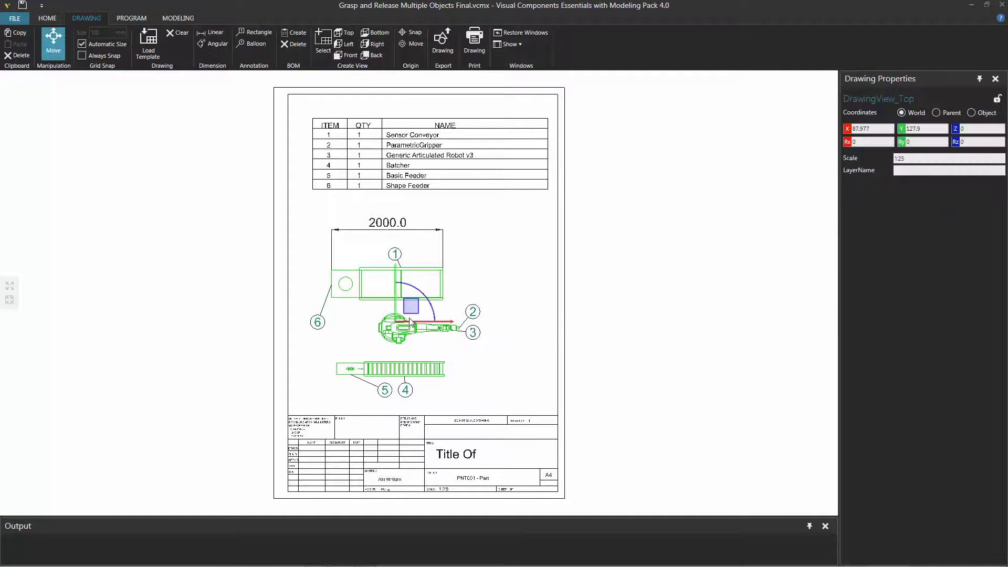
pyautogui.moveTo(413, 310)
pyautogui.mouseDown()
pyautogui.moveTo(444, 306)
pyautogui.moveTo(405, 306)
pyautogui.moveTo(475, 307)
pyautogui.moveTo(412, 303)
pyautogui.moveTo(444, 303)
pyautogui.moveTo(429, 300)
pyautogui.mouseUp()
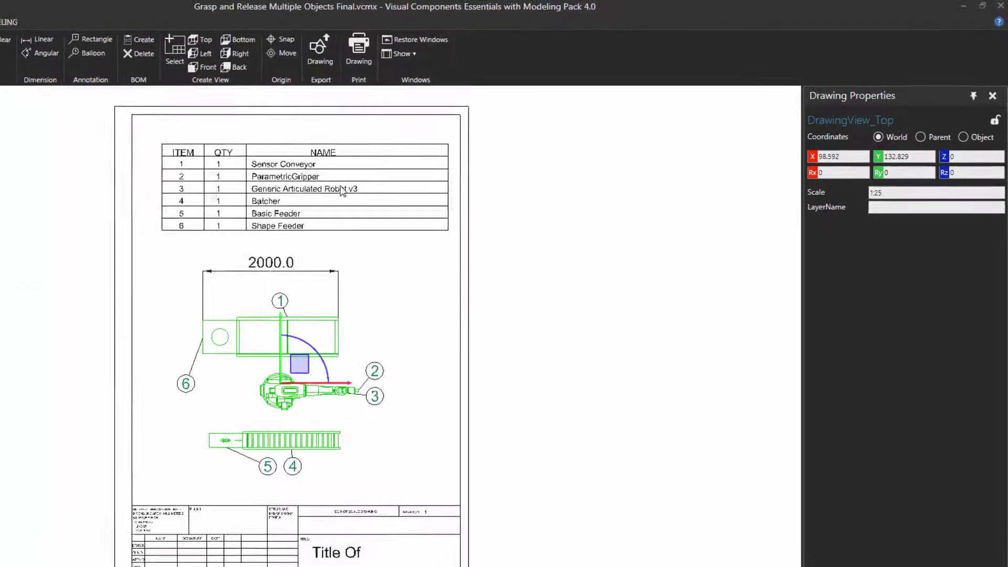
# Keep Static PDF as the drawing export format, then open the drawing's print preview
pyautogui.click(162, 60)
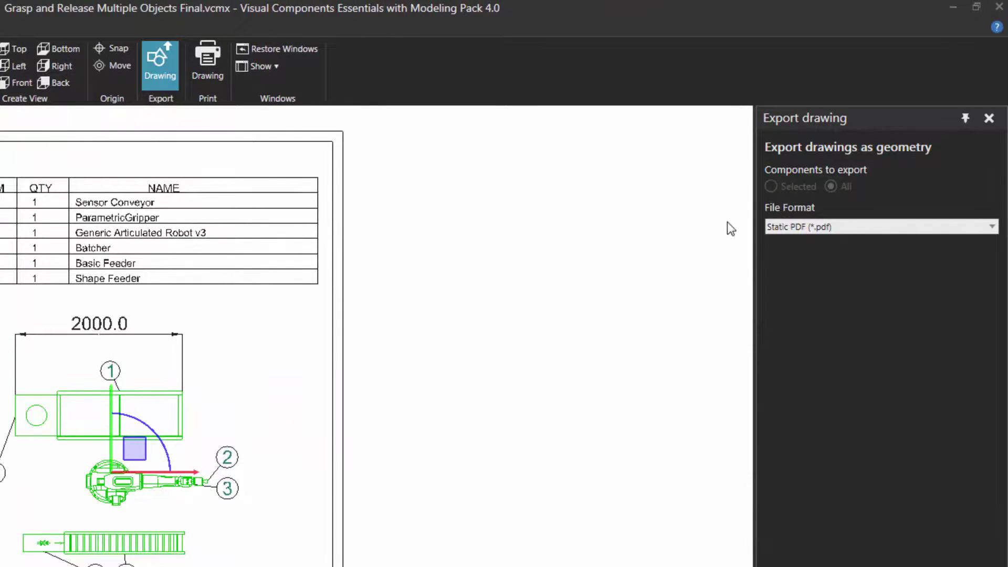
pyautogui.click(811, 228)
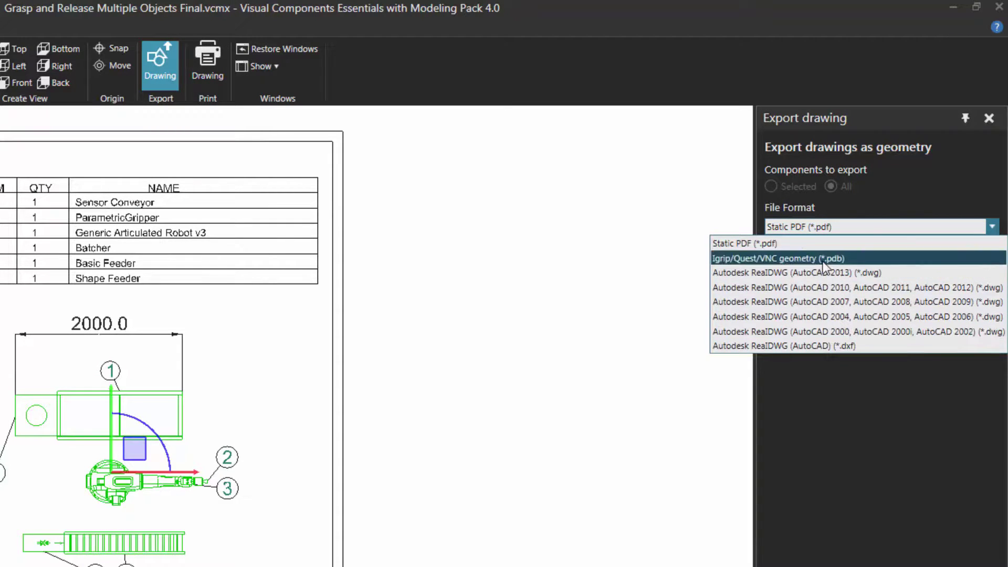
pyautogui.click(831, 403)
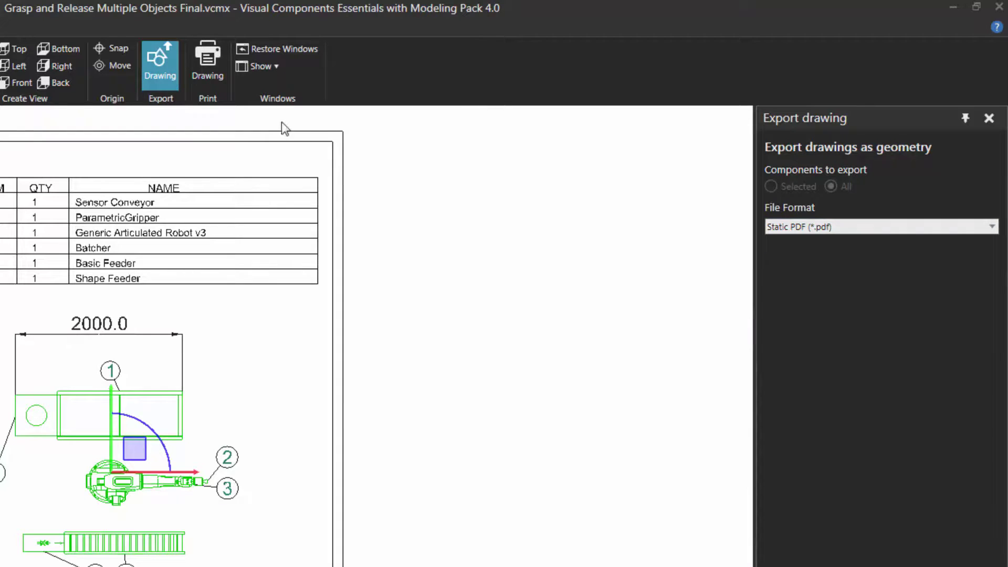
pyautogui.click(214, 64)
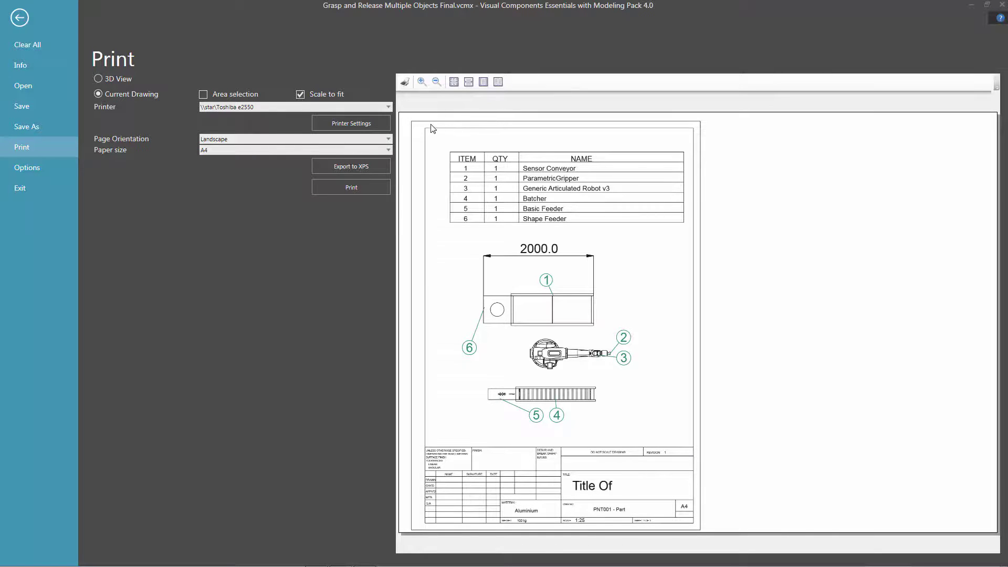
# Toggle Scale to fit off and back on, then enable Area selection for printing
pyautogui.click(301, 95)
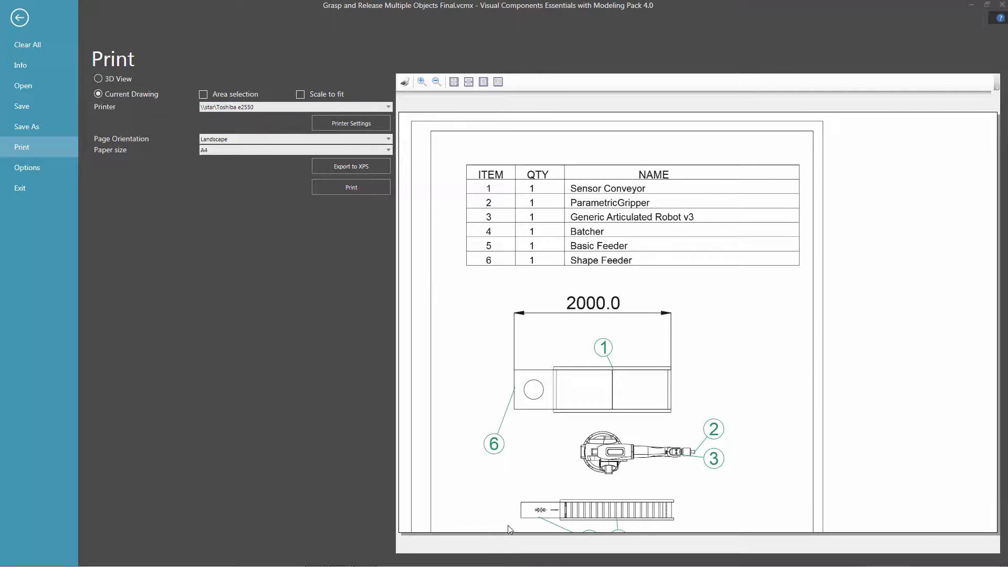
pyautogui.click(300, 95)
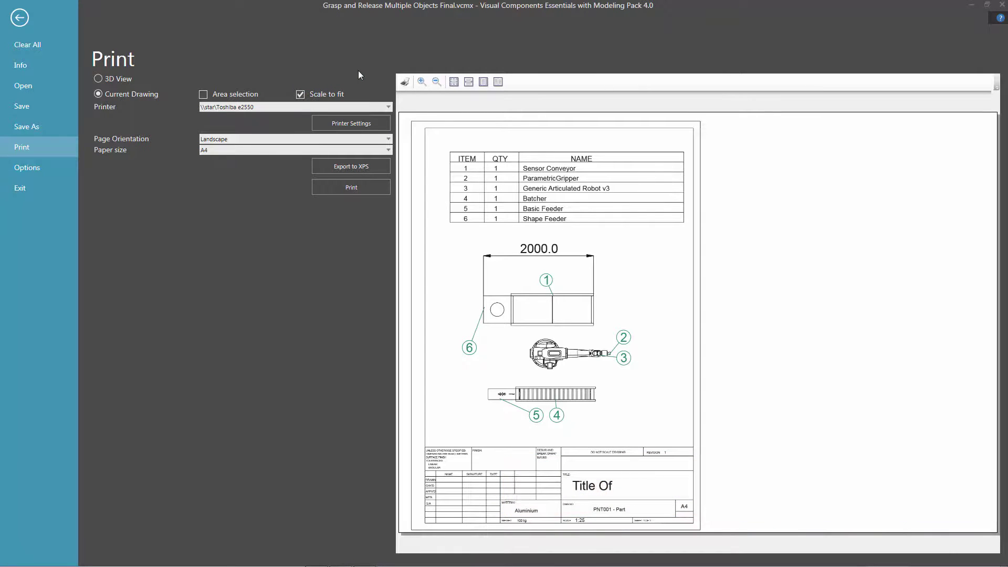
pyautogui.click(204, 95)
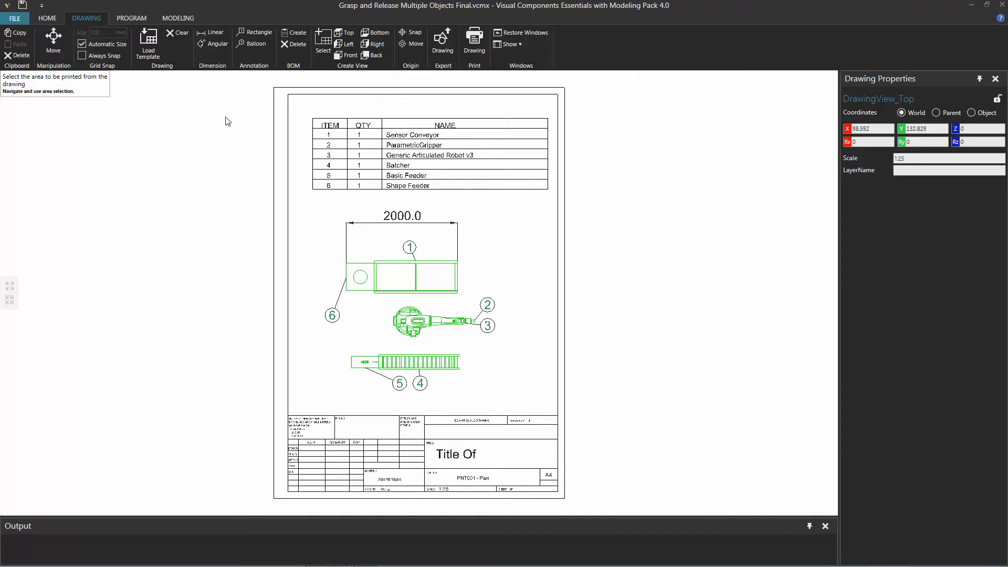
# Mark the views and dimension as the print area and list the available printers
pyautogui.moveTo(311, 202)
pyautogui.mouseDown()
pyautogui.moveTo(487, 329)
pyautogui.moveTo(520, 403)
pyautogui.mouseUp()
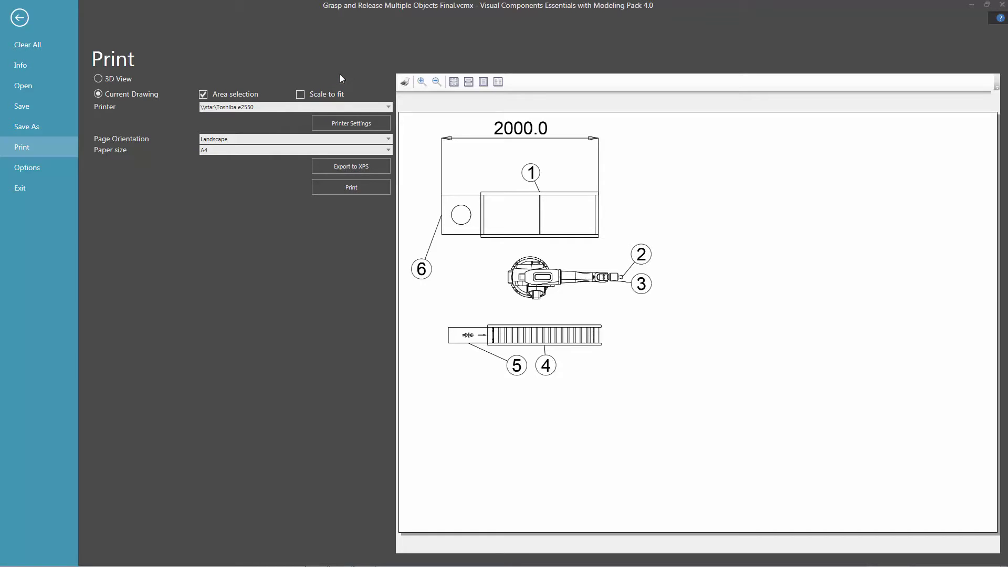
pyautogui.click(388, 107)
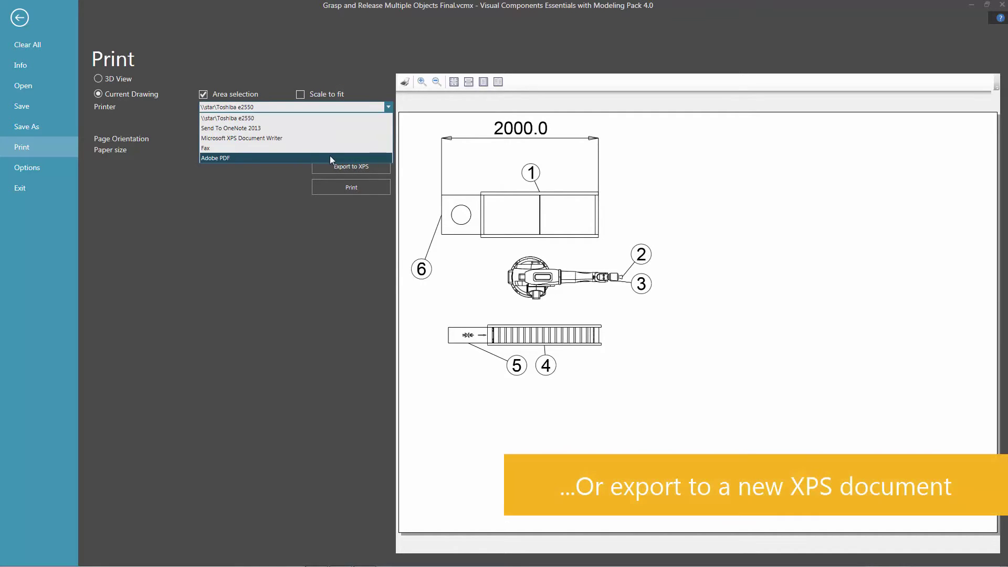